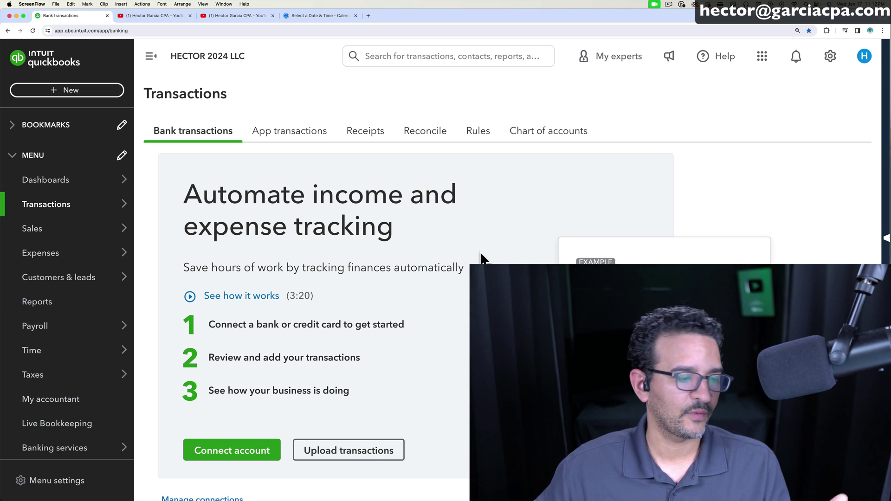
- Stay on the Bank transactions page and look over its heading
{"action": "left_click", "coordinate": [42, 208]}
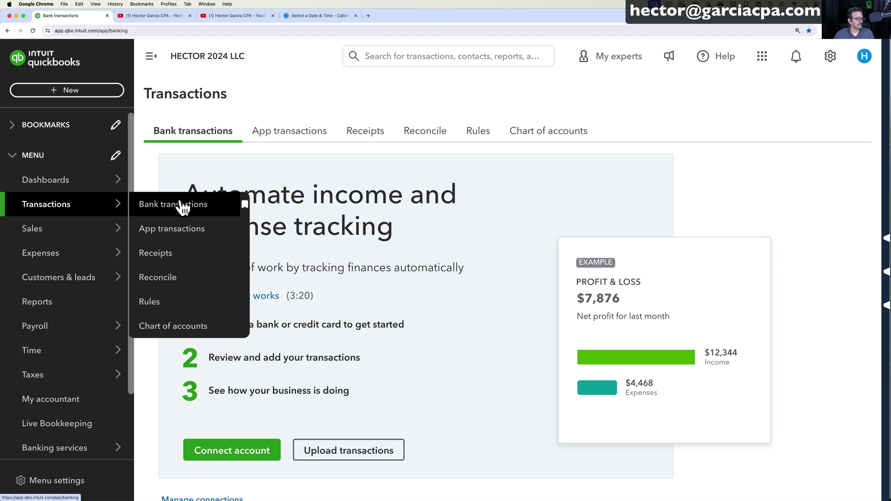
{"action": "left_click", "coordinate": [181, 206]}
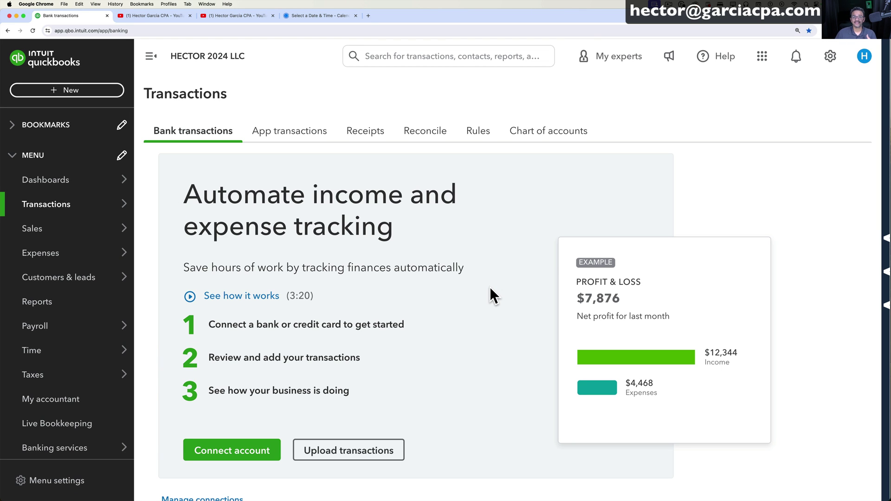
{"action": "scroll", "coordinate": [489, 286], "scroll_direction": "down", "scroll_amount": 2}
{"action": "scroll", "coordinate": [491, 289], "scroll_direction": "up", "scroll_amount": 2}
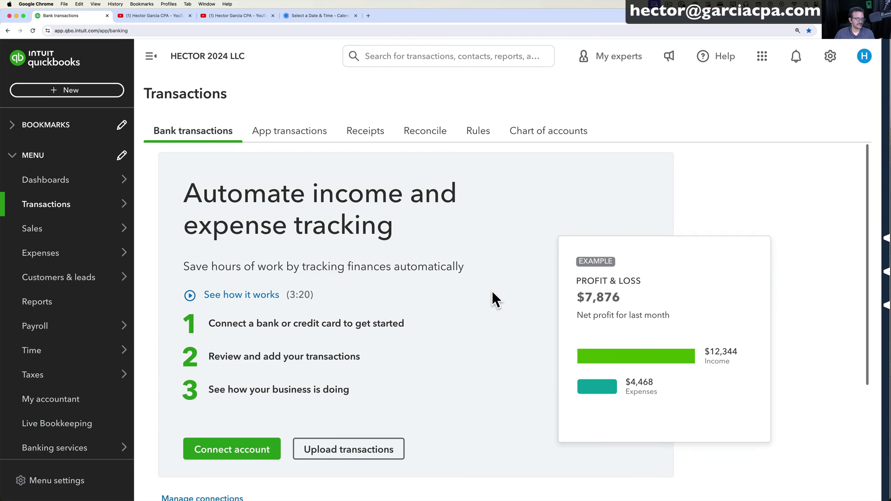
{"action": "left_click_drag", "start_coordinate": [211, 206], "coordinate": [372, 226]}
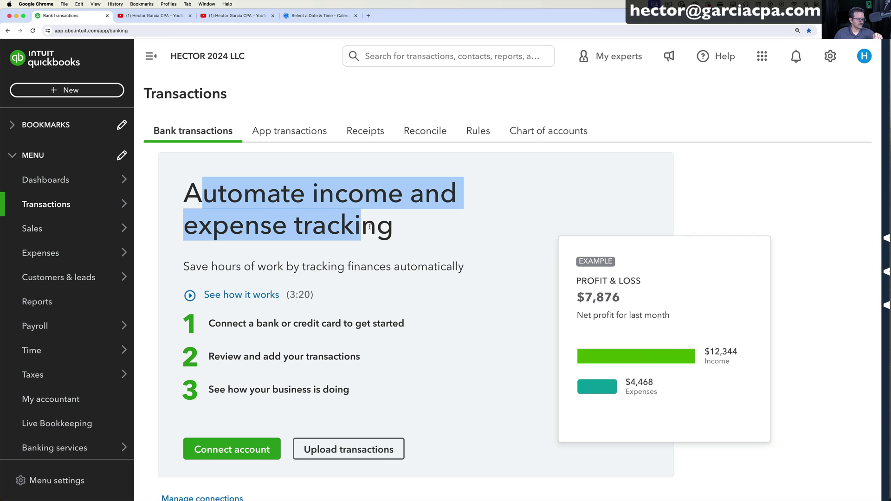
{"action": "left_click", "coordinate": [400, 228]}
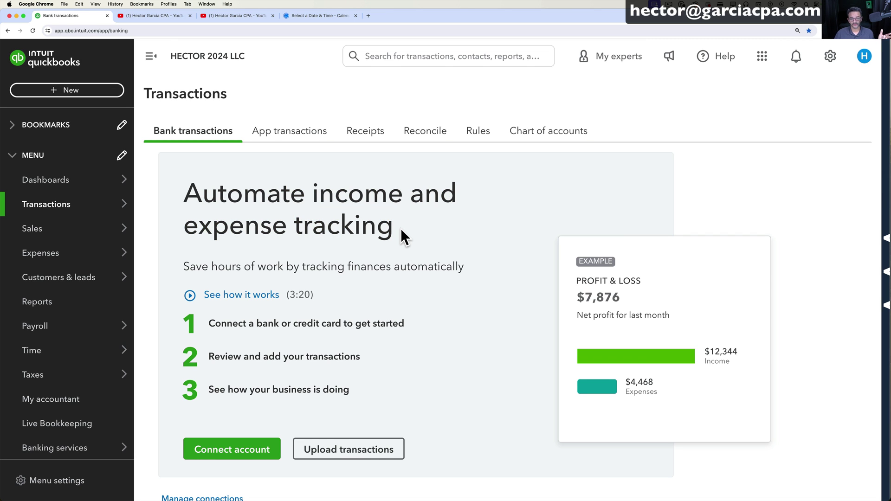
{"action": "scroll", "coordinate": [432, 302], "scroll_direction": "down", "scroll_amount": 3}
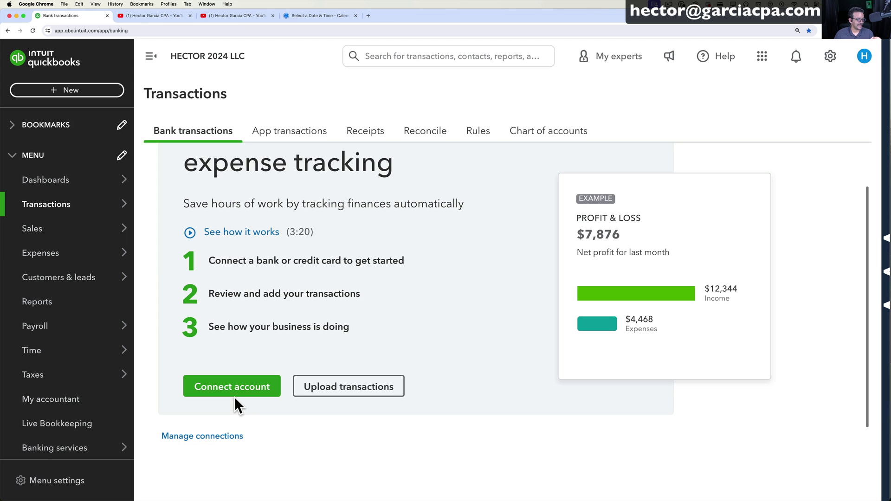
- Start connecting a bank account, search for 'relay', and choose Relay Financial
{"action": "left_click", "coordinate": [236, 389]}
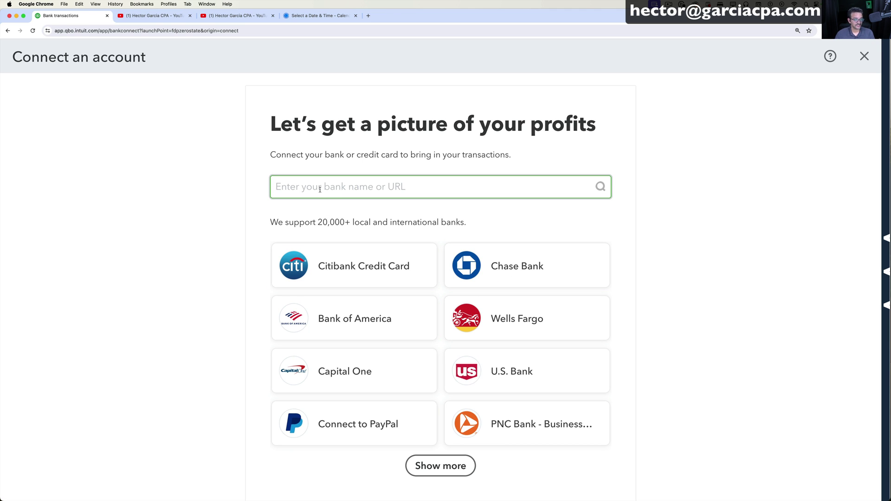
{"action": "type", "text": "citi"}
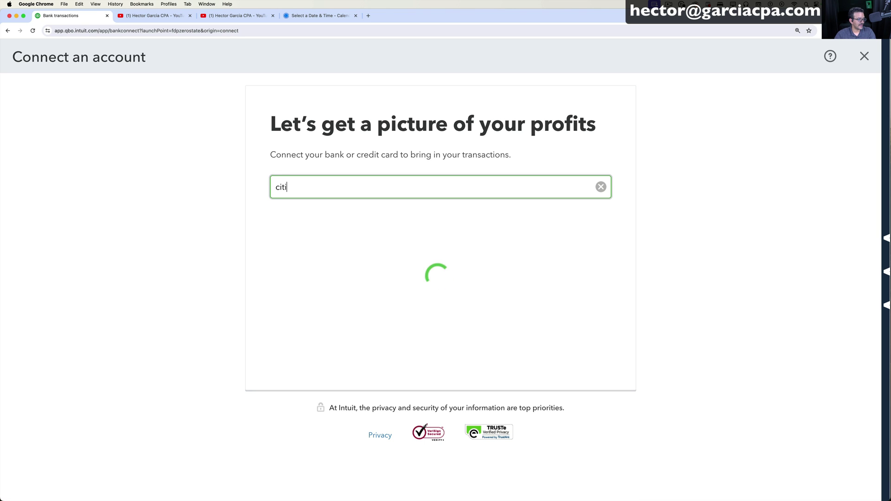
{"action": "left_click_drag", "start_coordinate": [294, 186], "coordinate": [269, 185]}
{"action": "type", "text": "rely"}
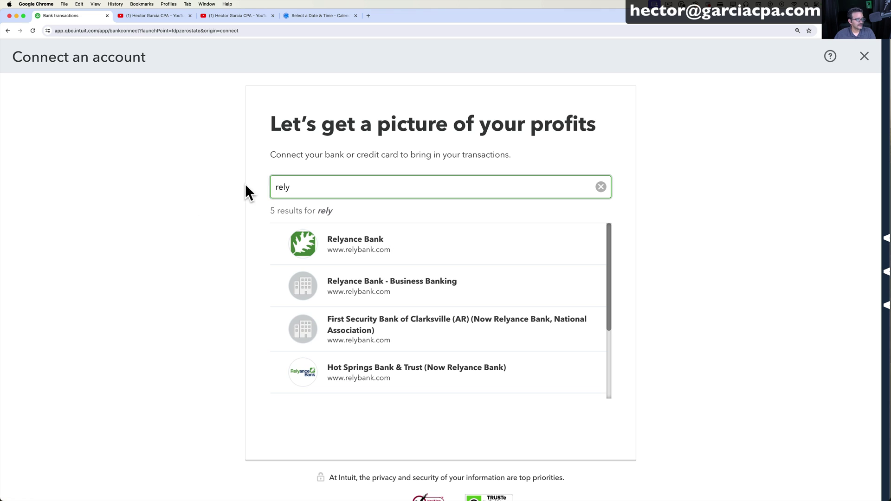
{"action": "key", "text": "BackSpace"}
{"action": "type", "text": "a"}
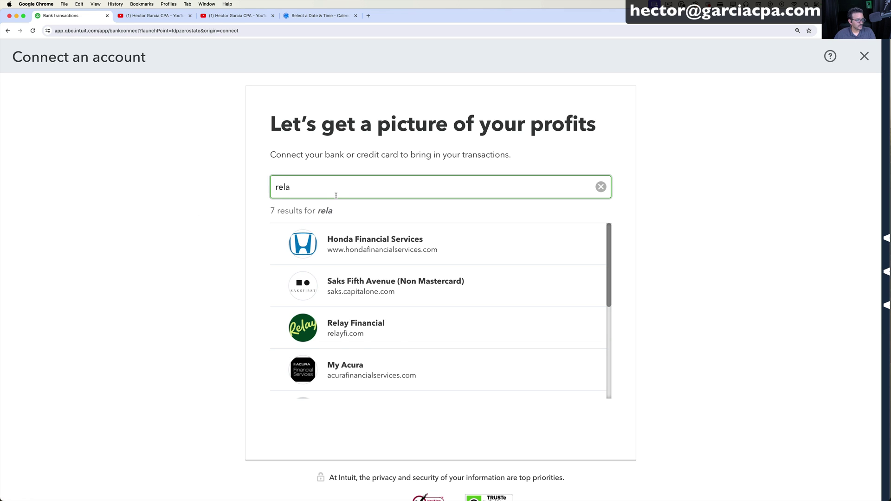
{"action": "type", "text": "y"}
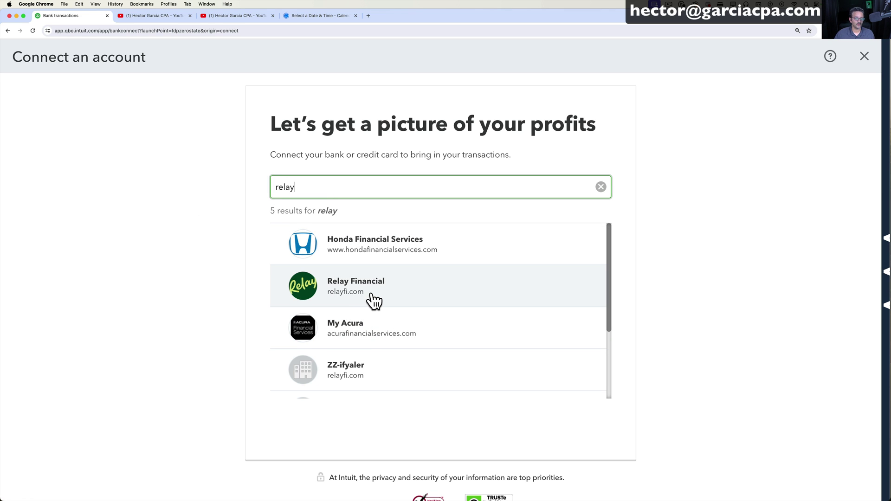
{"action": "left_click", "coordinate": [367, 292]}
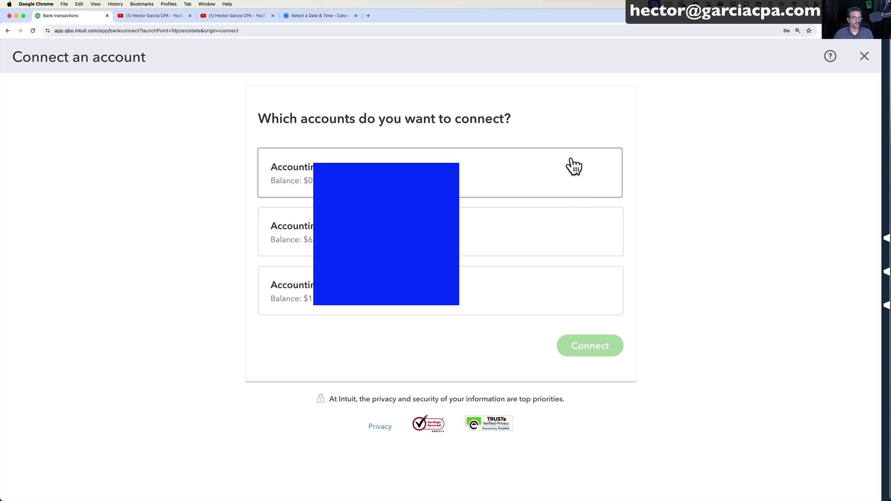
- Link the second Relay account to a new bank account named 'Relay' instead of BOA Checking
{"action": "left_click", "coordinate": [550, 224]}
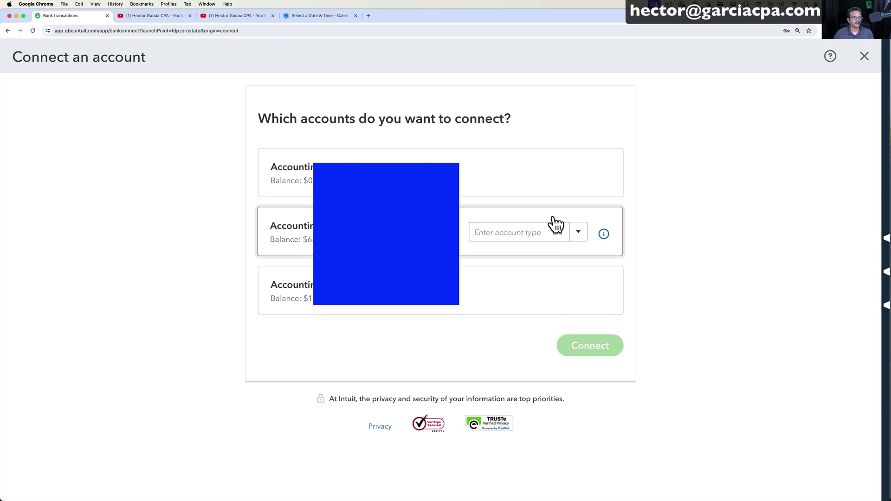
{"action": "left_click", "coordinate": [579, 233]}
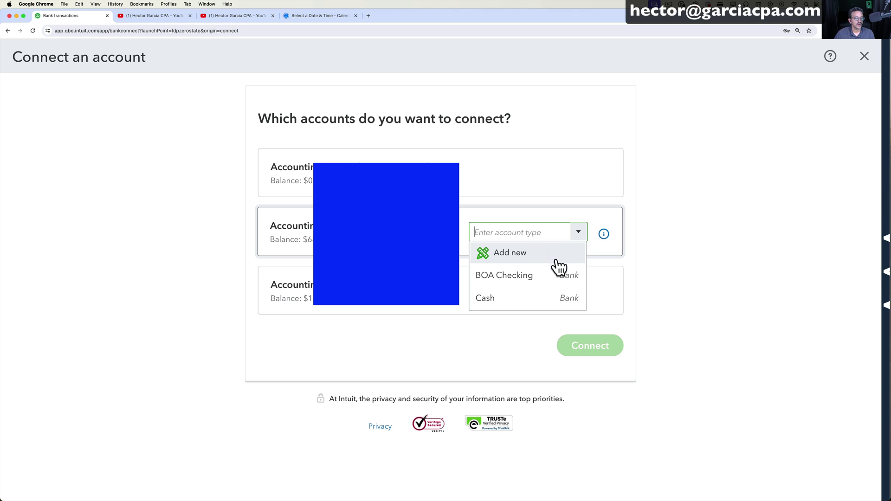
{"action": "left_click", "coordinate": [557, 279]}
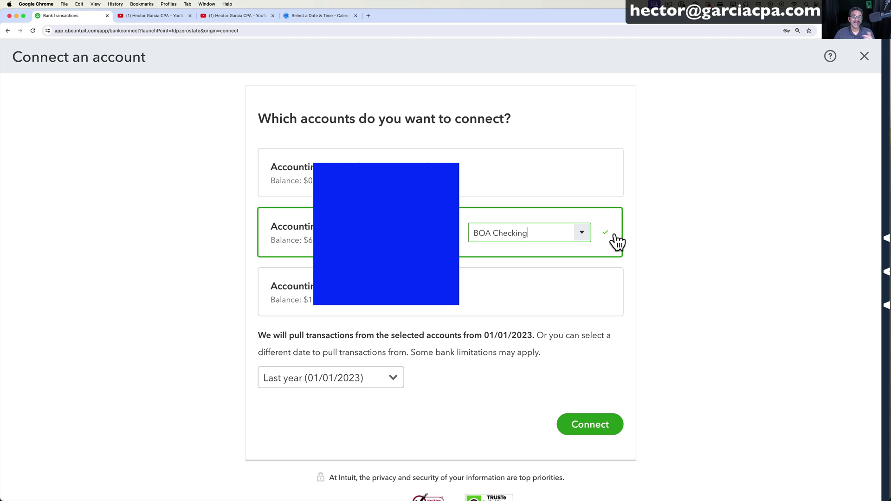
{"action": "left_click", "coordinate": [582, 236]}
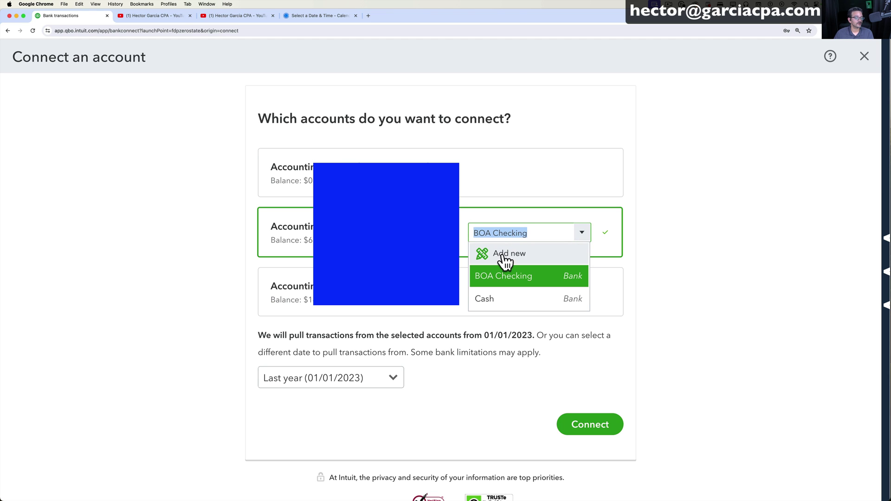
{"action": "left_click", "coordinate": [508, 259]}
{"action": "triple_click", "coordinate": [507, 137]}
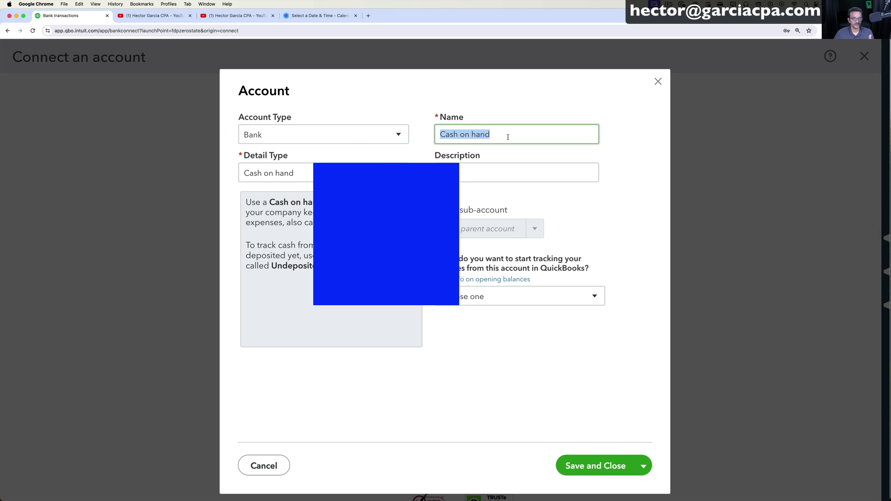
{"action": "type", "text": "Relay"}
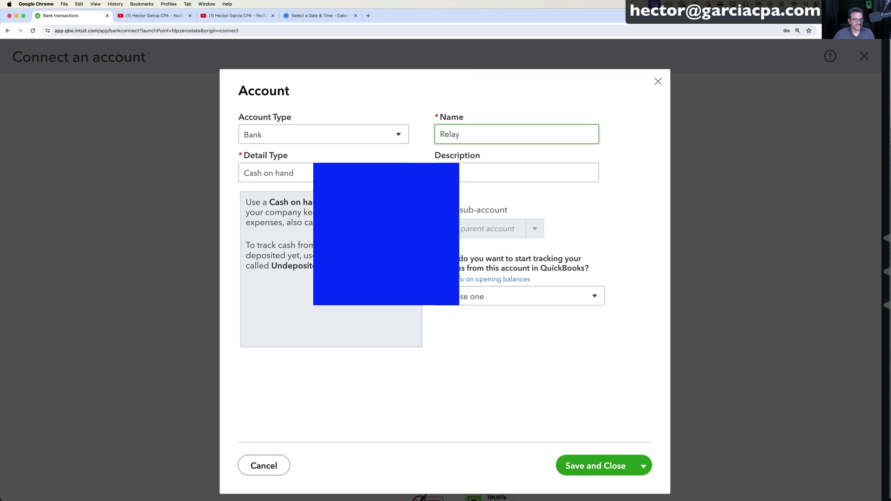
{"action": "left_click", "coordinate": [613, 468]}
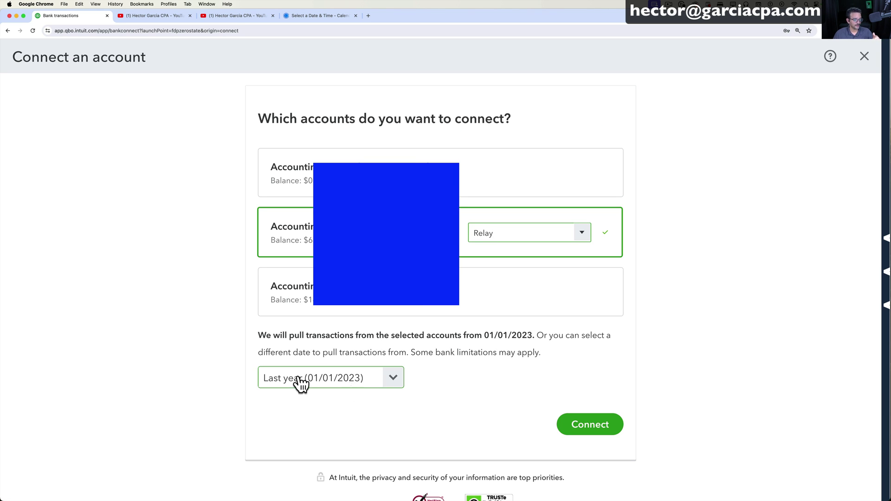
- Pull Relay transactions from This year (01/01/2024) and connect the account
{"action": "left_click", "coordinate": [393, 379]}
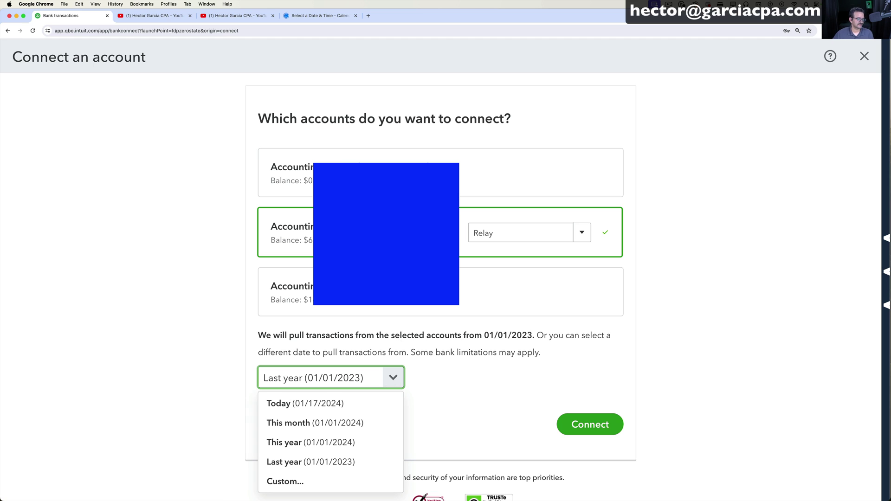
{"action": "left_click", "coordinate": [395, 385]}
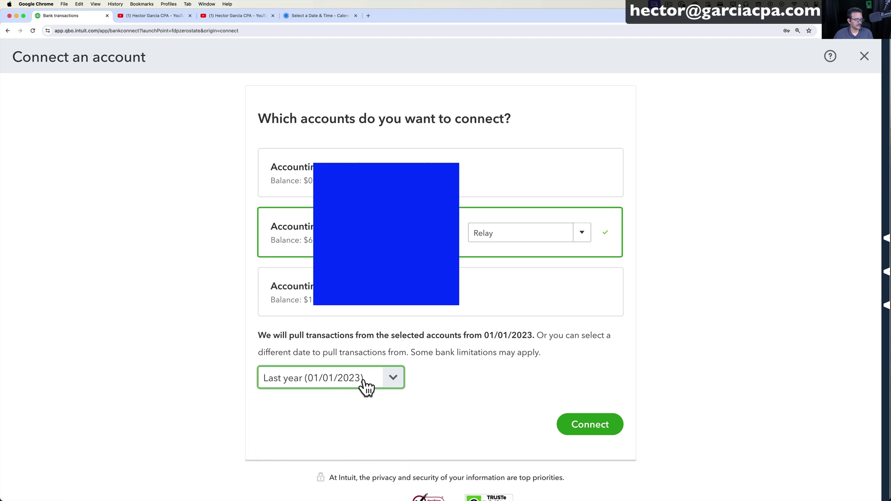
{"action": "left_click", "coordinate": [367, 386]}
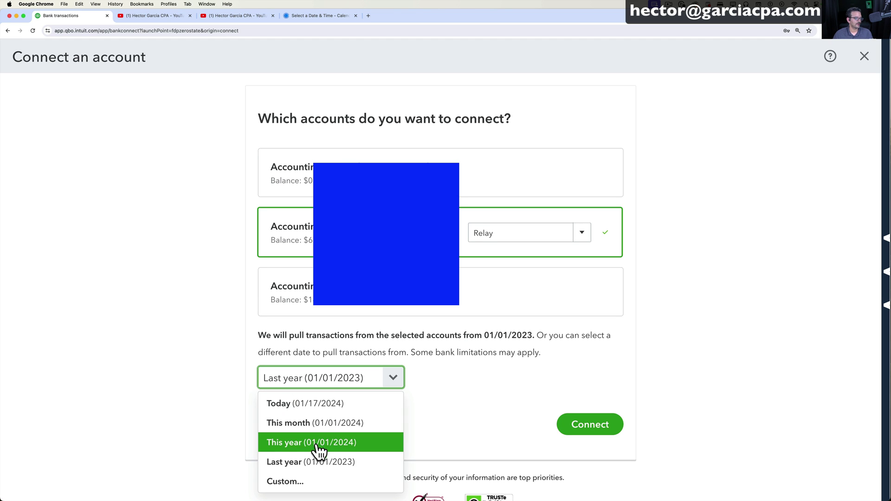
{"action": "left_click", "coordinate": [327, 445]}
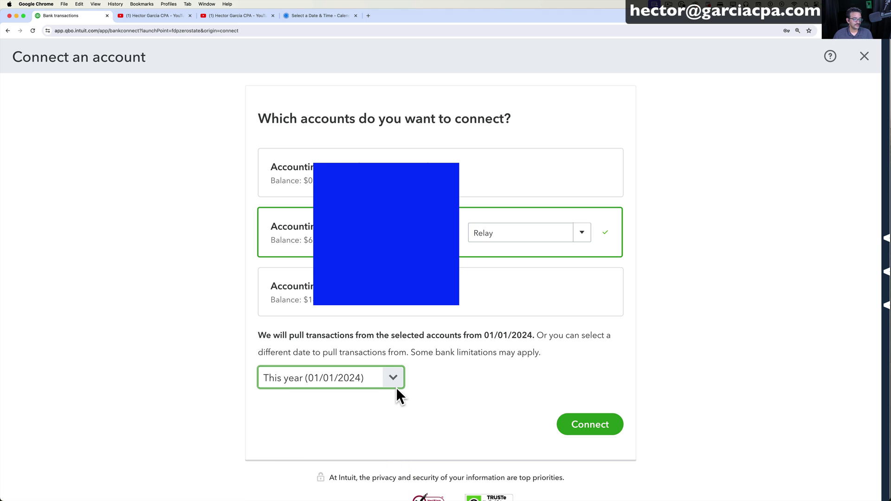
{"action": "left_click", "coordinate": [398, 384]}
{"action": "left_click", "coordinate": [320, 482]}
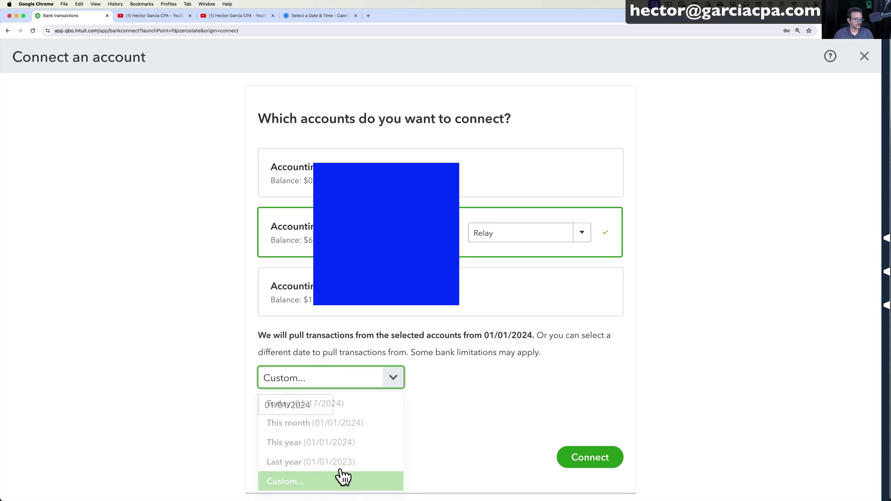
{"action": "left_click", "coordinate": [320, 405]}
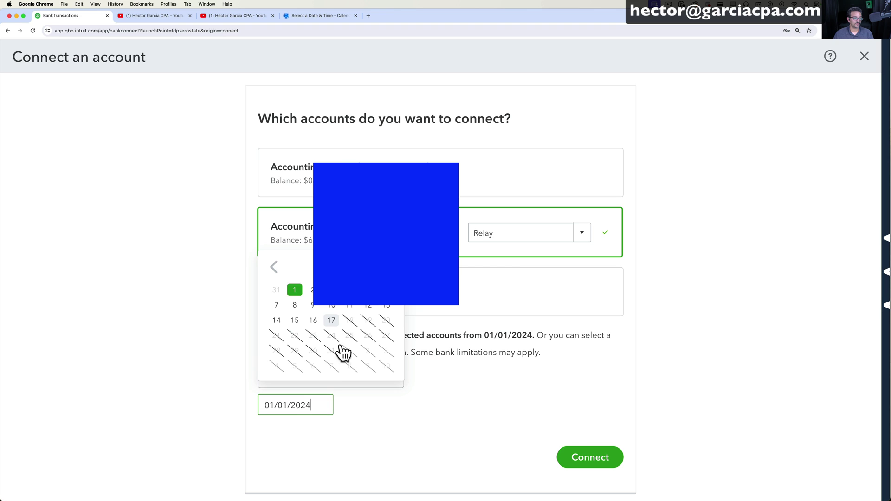
{"action": "left_click", "coordinate": [294, 292]}
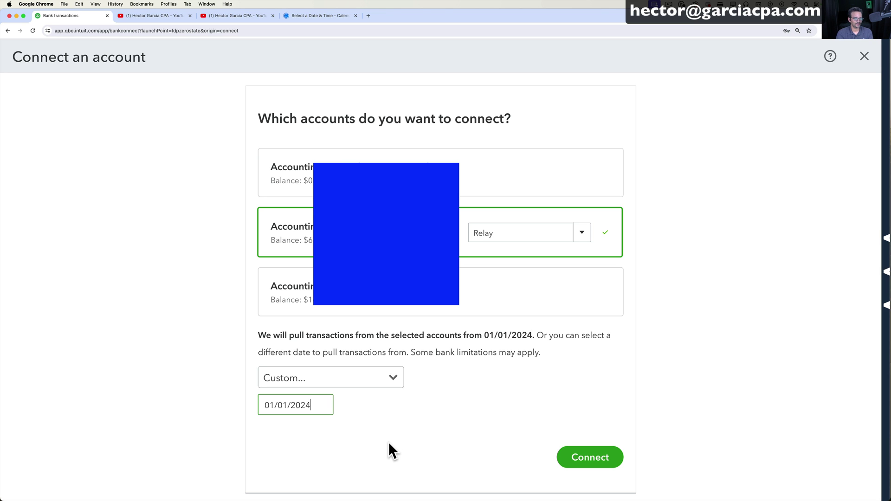
{"action": "left_click_drag", "start_coordinate": [325, 409], "coordinate": [235, 399]}
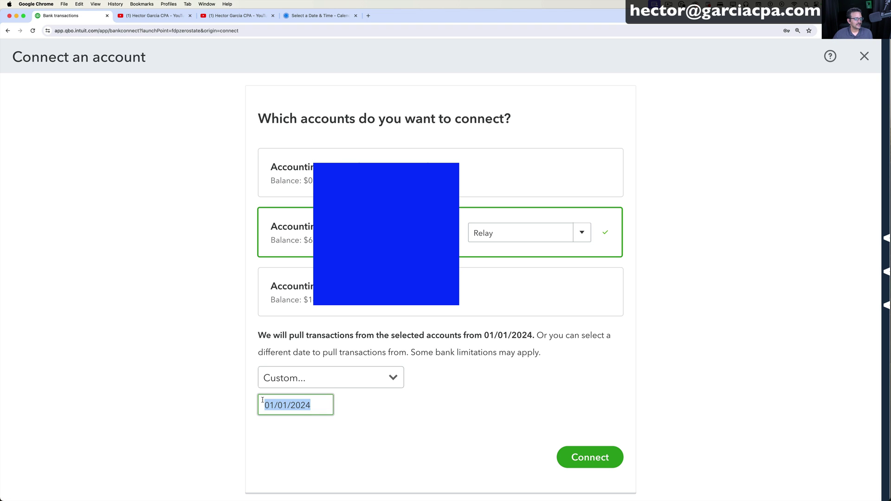
{"action": "left_click", "coordinate": [341, 381]}
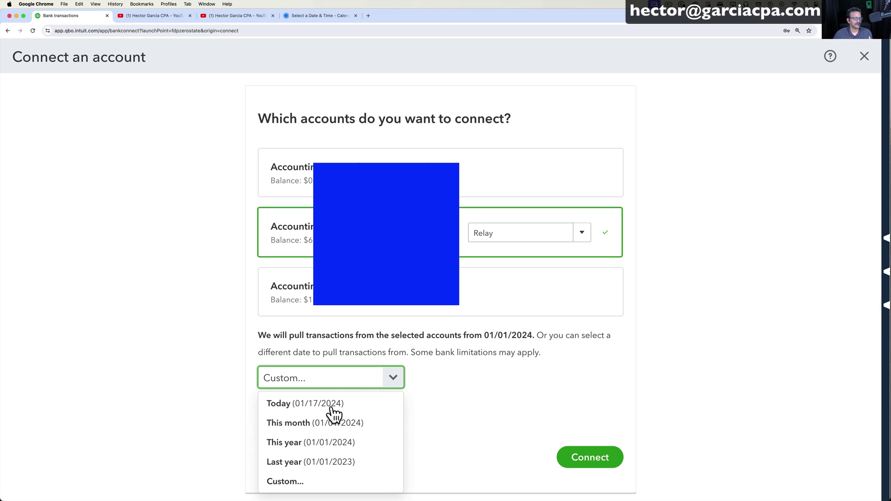
{"action": "left_click", "coordinate": [331, 443]}
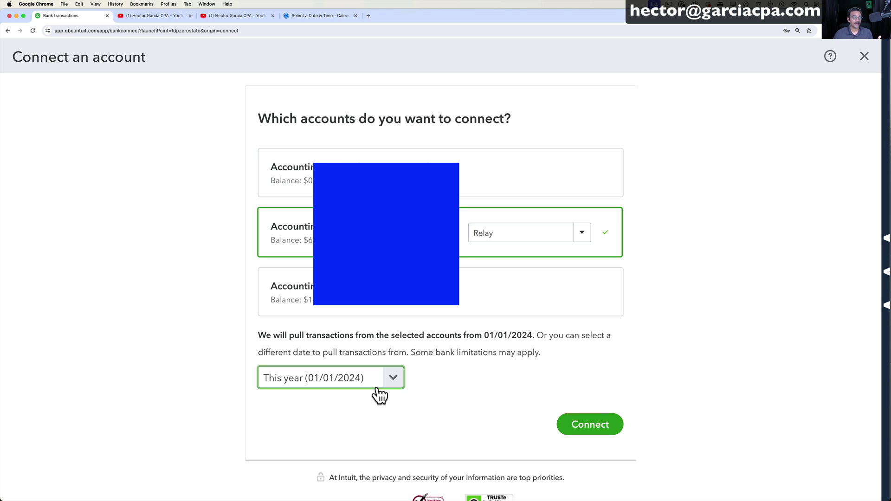
{"action": "left_click", "coordinate": [604, 434]}
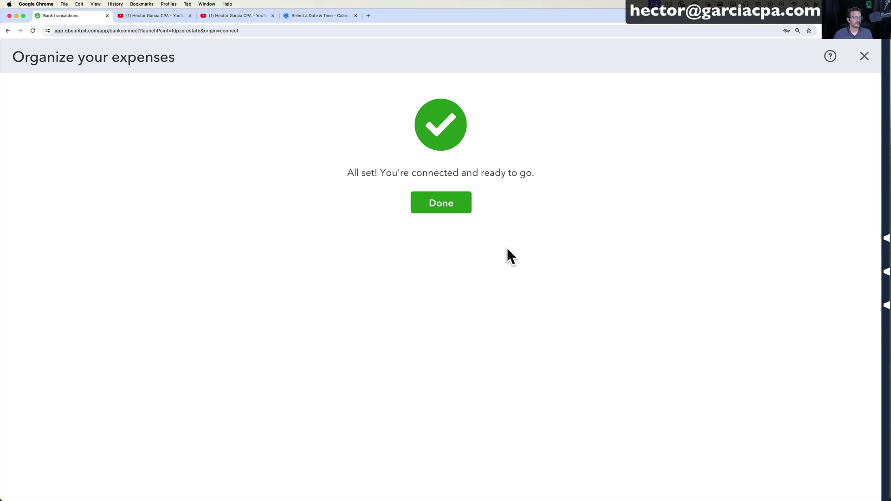
- Finish the connection, check the suggested Wages transaction, and close the first-transaction walkthrough
{"action": "left_click", "coordinate": [453, 212]}
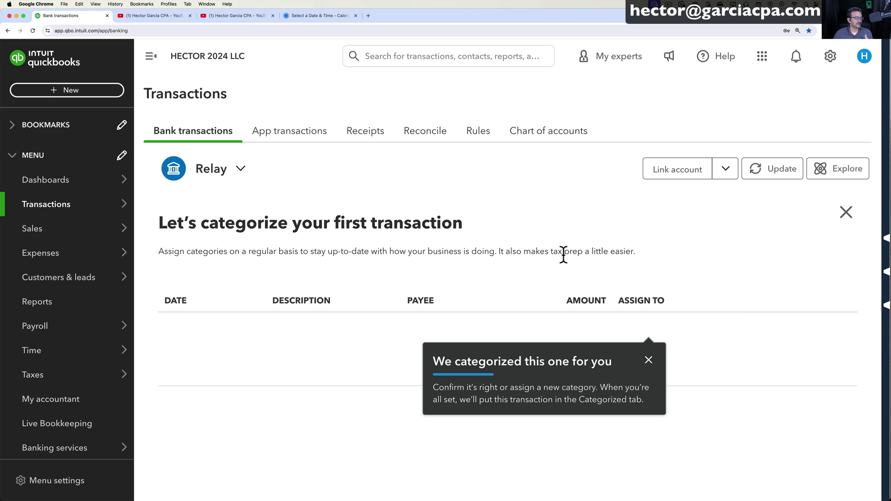
{"action": "left_click", "coordinate": [684, 320]}
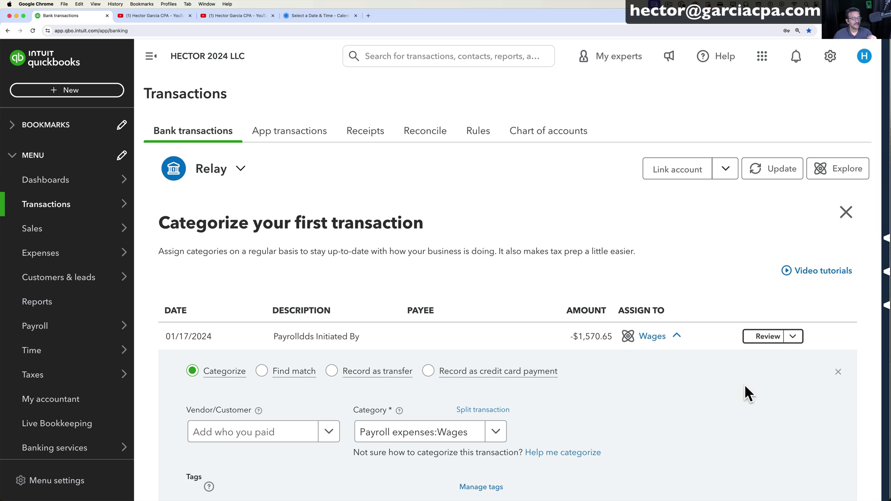
{"action": "left_click", "coordinate": [835, 371]}
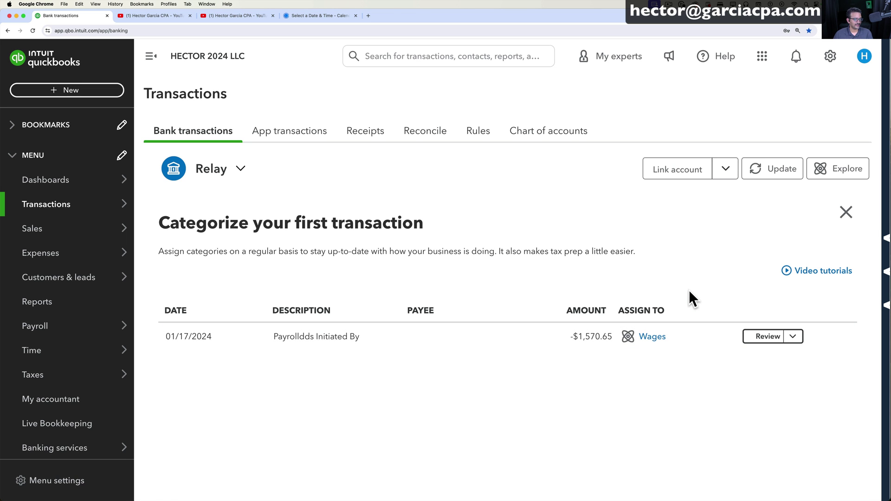
{"action": "left_click", "coordinate": [845, 212]}
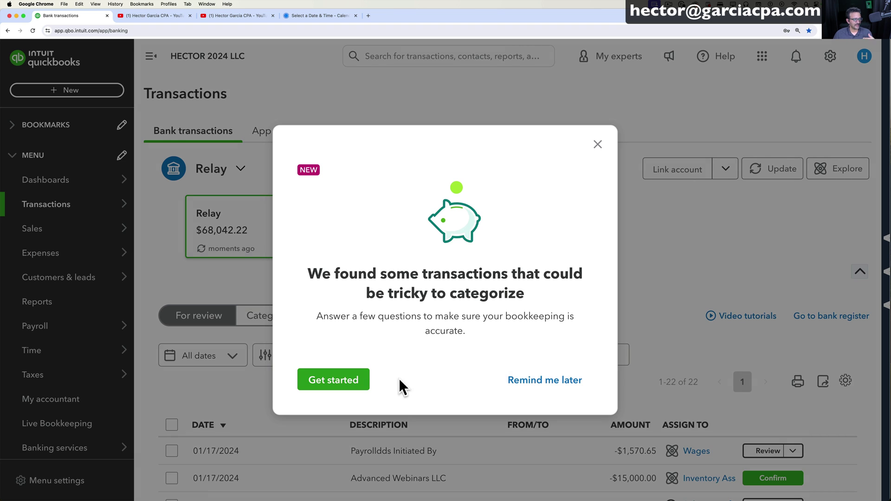
- Dismiss the tricky-transactions popup and the tricky-transactions notice
{"action": "left_click", "coordinate": [597, 145]}
{"action": "scroll", "coordinate": [633, 330], "scroll_direction": "down", "scroll_amount": 4}
{"action": "scroll", "coordinate": [636, 339], "scroll_direction": "up", "scroll_amount": 4}
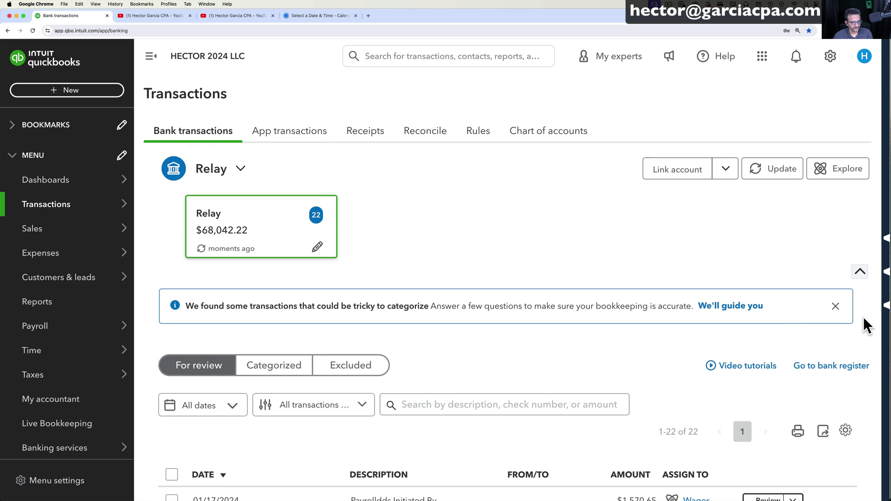
{"action": "left_click", "coordinate": [835, 307]}
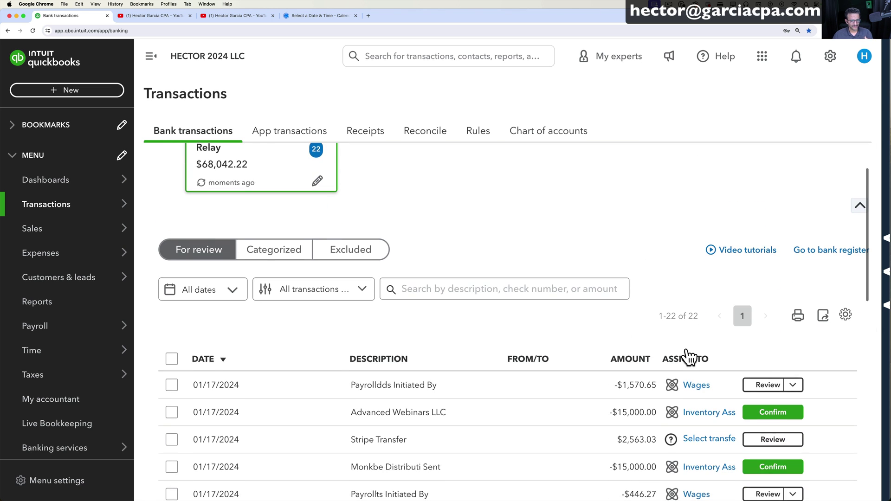
{"action": "scroll", "coordinate": [689, 358], "scroll_direction": "down", "scroll_amount": 2}
{"action": "scroll", "coordinate": [686, 353], "scroll_direction": "up", "scroll_amount": 1}
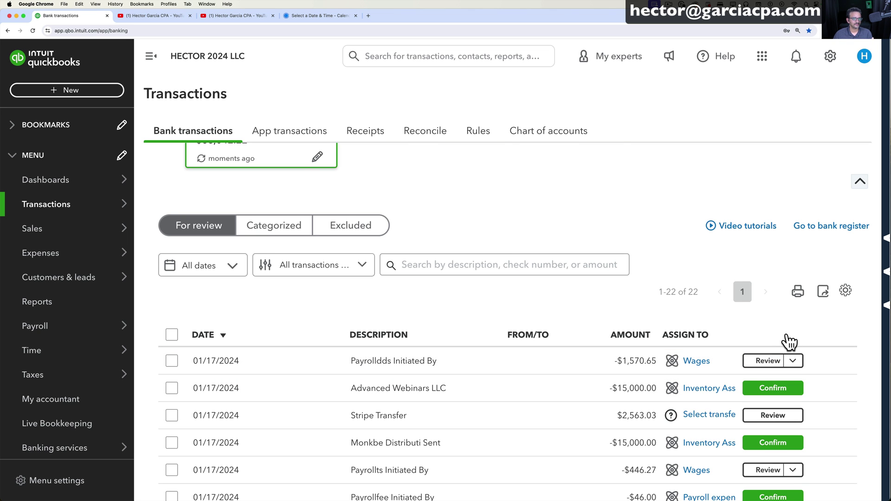
- Switch to Accountant view and scroll through the 22 For review transactions
{"action": "left_click", "coordinate": [830, 56]}
{"action": "left_click", "coordinate": [786, 342]}
{"action": "left_click", "coordinate": [706, 235]}
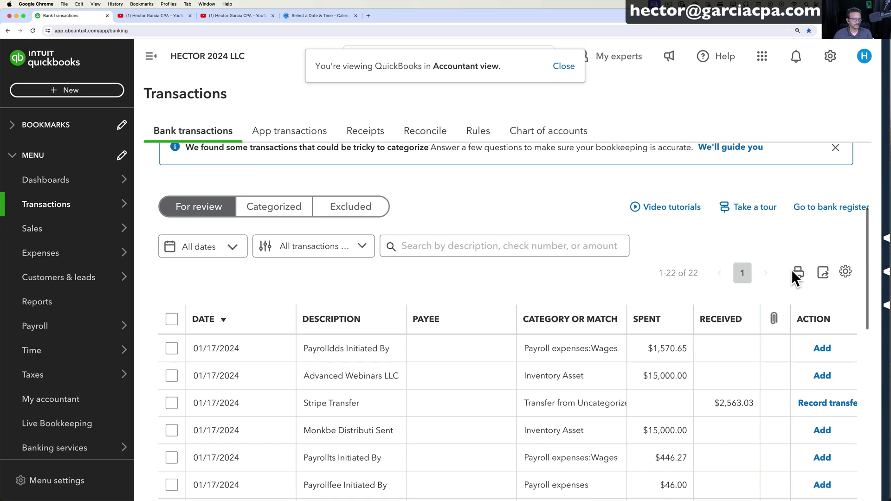
{"action": "scroll", "coordinate": [791, 284], "scroll_direction": "down", "scroll_amount": 6}
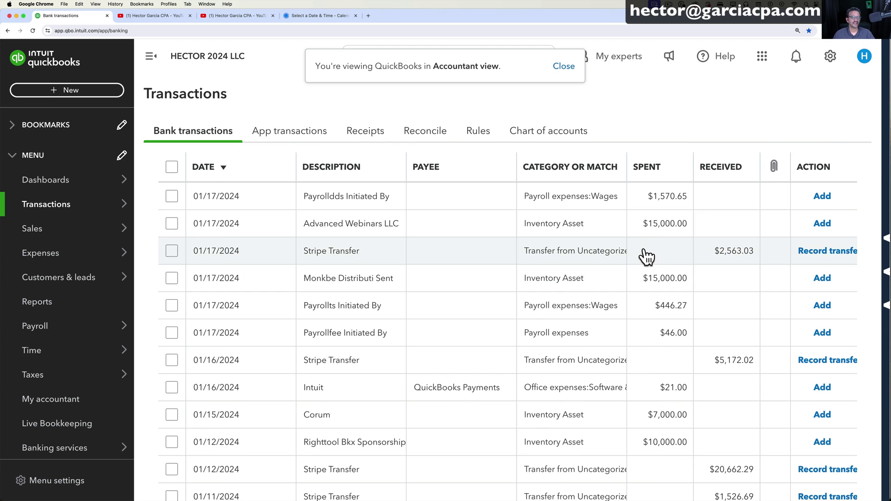
{"action": "scroll", "coordinate": [646, 265], "scroll_direction": "up", "scroll_amount": 2}
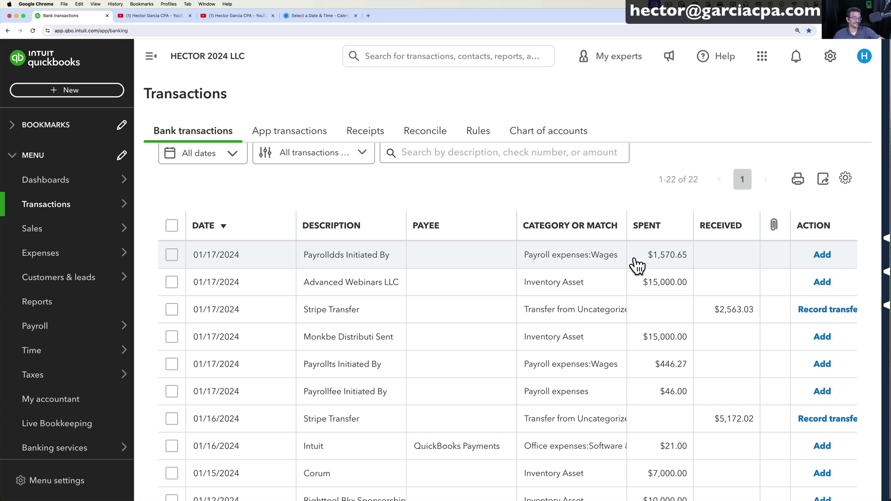
{"action": "scroll", "coordinate": [631, 278], "scroll_direction": "up", "scroll_amount": 1}
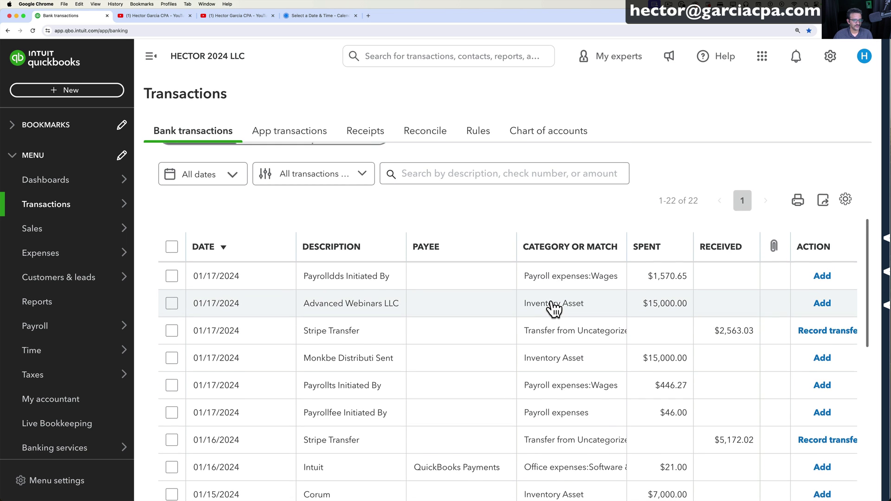
{"action": "scroll", "coordinate": [556, 315], "scroll_direction": "up", "scroll_amount": 1}
{"action": "scroll", "coordinate": [664, 325], "scroll_direction": "down", "scroll_amount": 2}
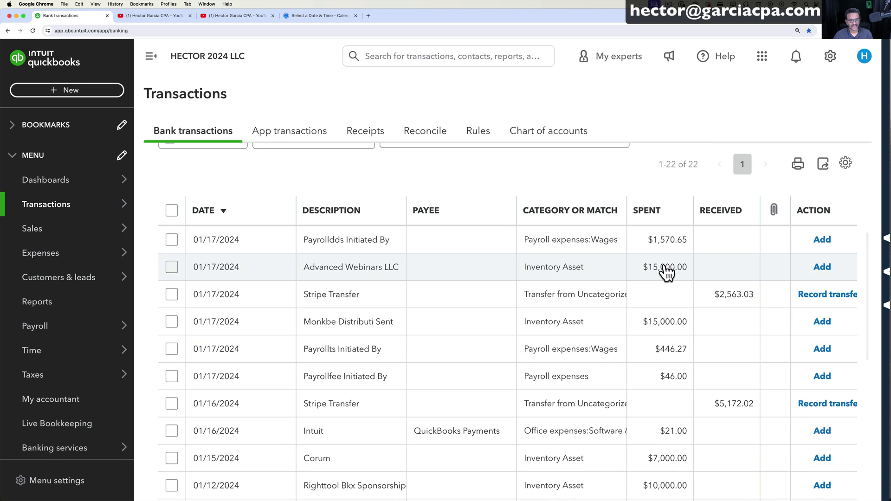
{"action": "scroll", "coordinate": [696, 369], "scroll_direction": "down", "scroll_amount": 3}
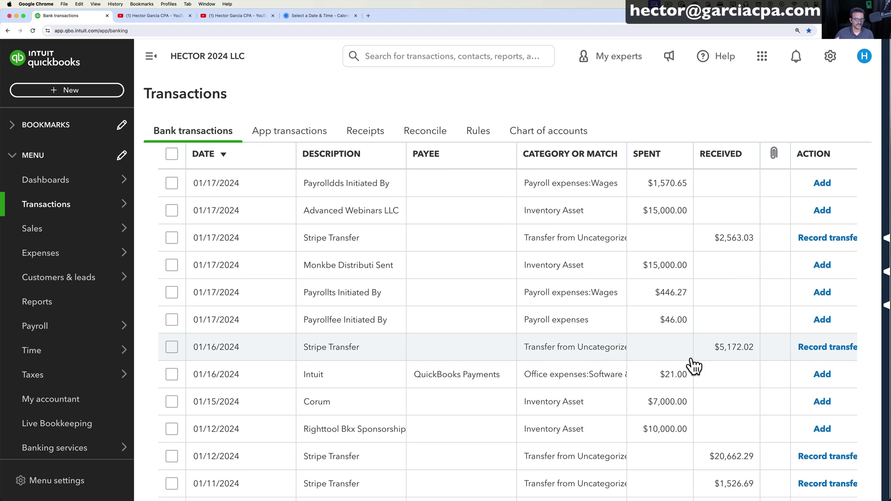
{"action": "scroll", "coordinate": [664, 380], "scroll_direction": "down", "scroll_amount": 8}
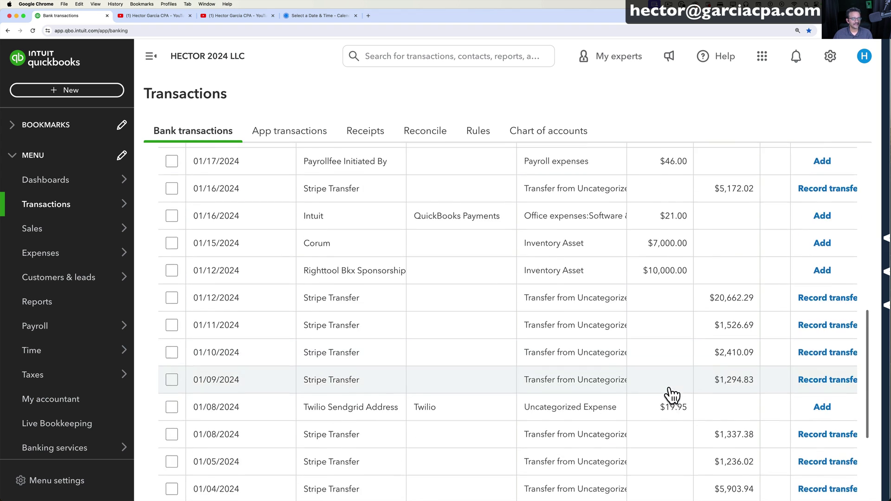
{"action": "scroll", "coordinate": [671, 395], "scroll_direction": "down", "scroll_amount": 8}
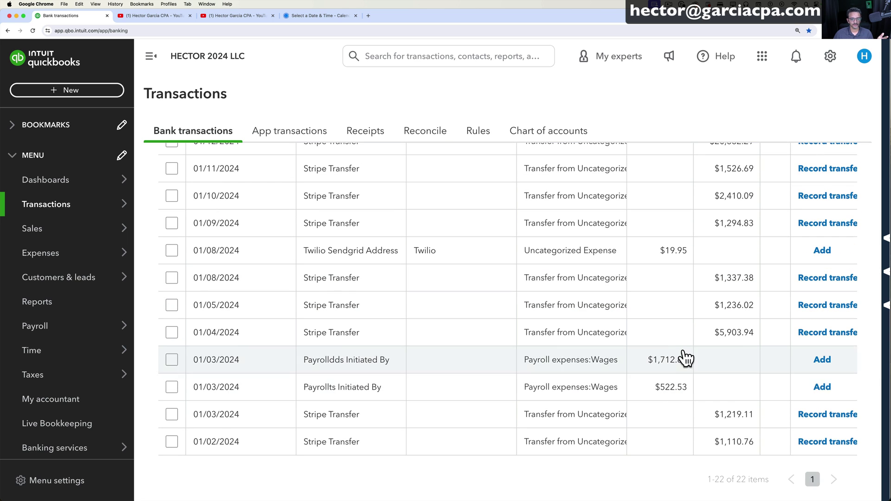
{"action": "scroll", "coordinate": [686, 347], "scroll_direction": "up", "scroll_amount": 20}
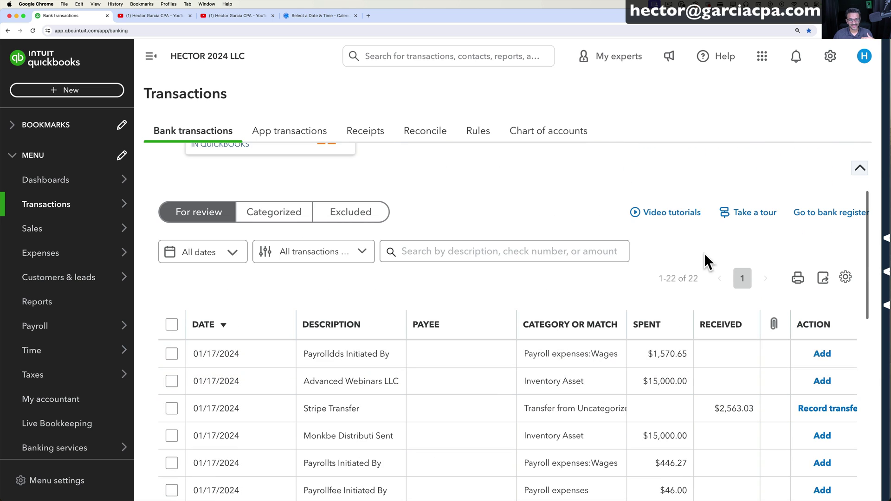
{"action": "scroll", "coordinate": [687, 306], "scroll_direction": "down", "scroll_amount": 3}
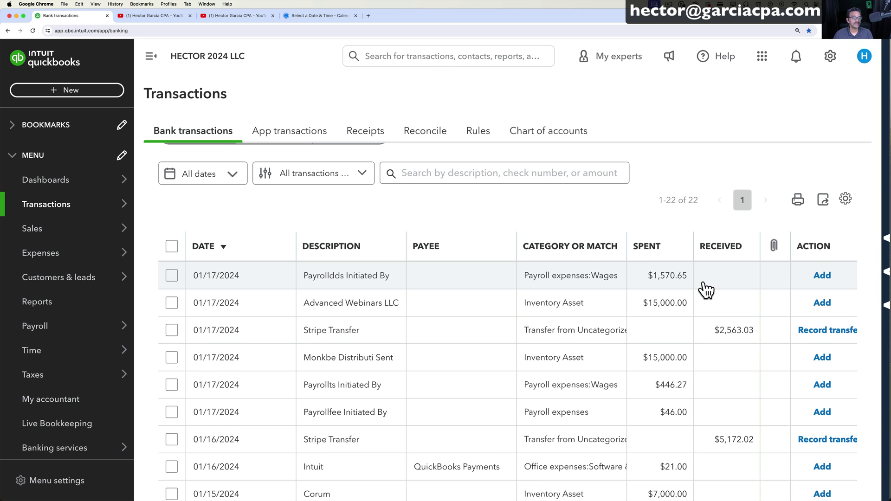
{"action": "scroll", "coordinate": [708, 297], "scroll_direction": "up", "scroll_amount": 1}
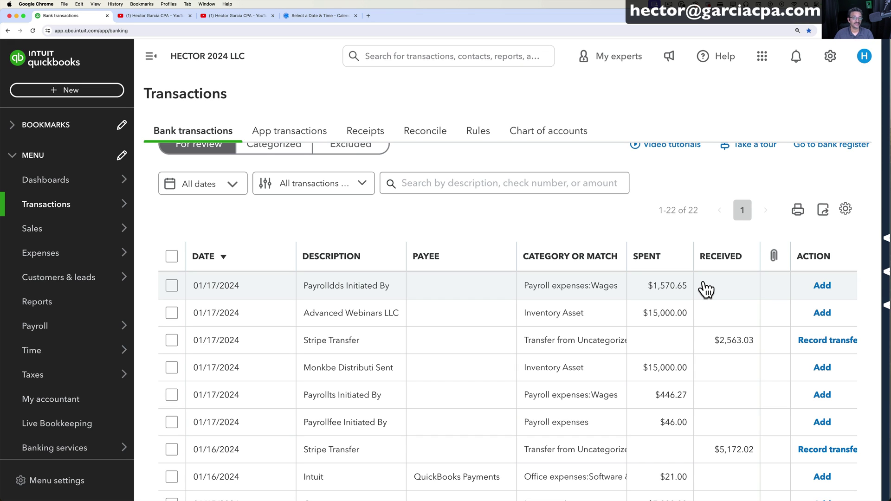
{"action": "scroll", "coordinate": [705, 290], "scroll_direction": "up", "scroll_amount": 1}
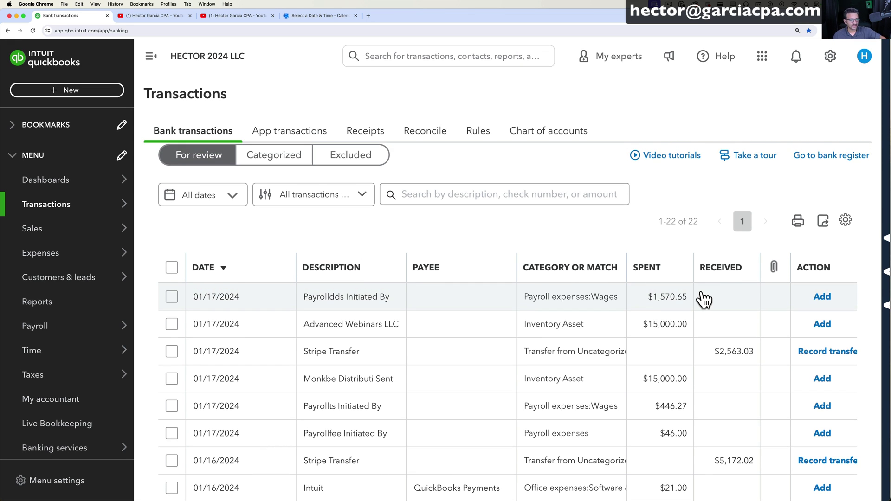
- Set a new vendor 'Onpay' as payee on the Payrolldds transaction
{"action": "left_click", "coordinate": [350, 299]}
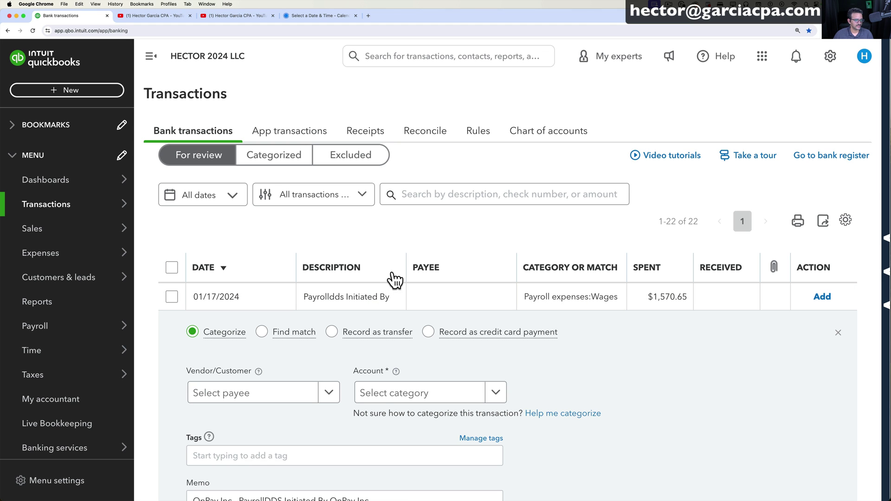
{"action": "scroll", "coordinate": [427, 240], "scroll_direction": "down", "scroll_amount": 1}
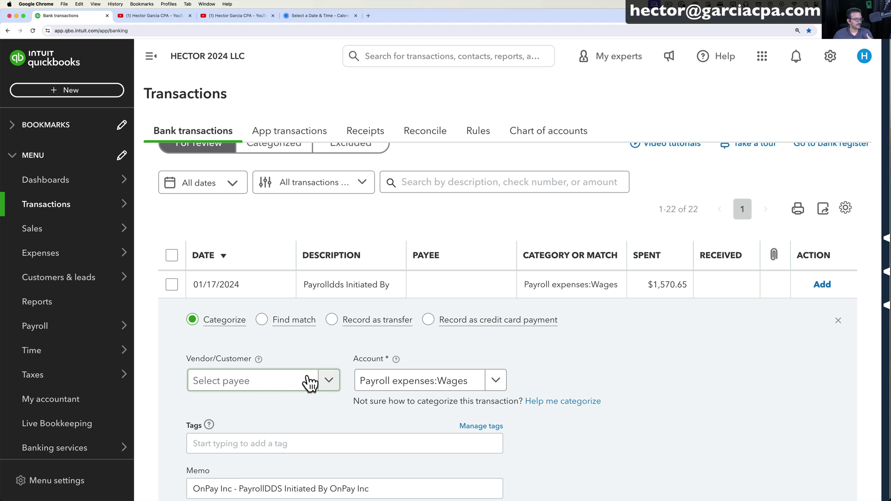
{"action": "left_click", "coordinate": [329, 382]}
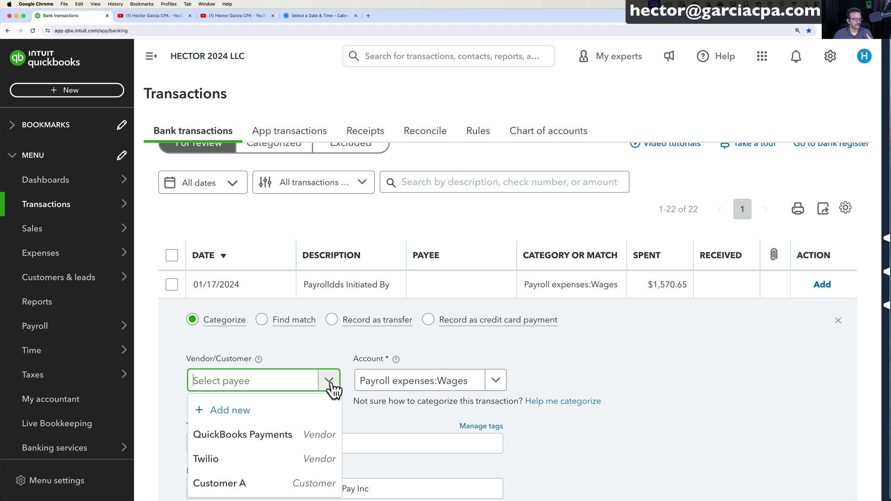
{"action": "left_click", "coordinate": [268, 411]}
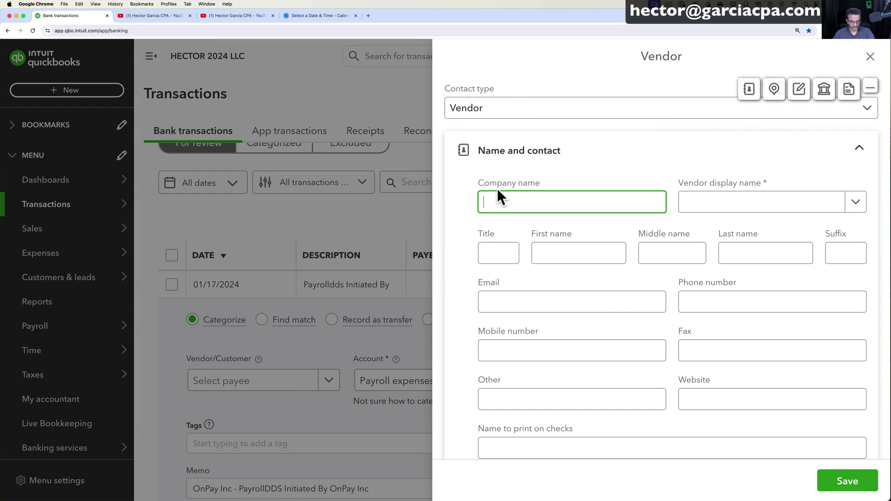
{"action": "type", "text": "Onpay"}
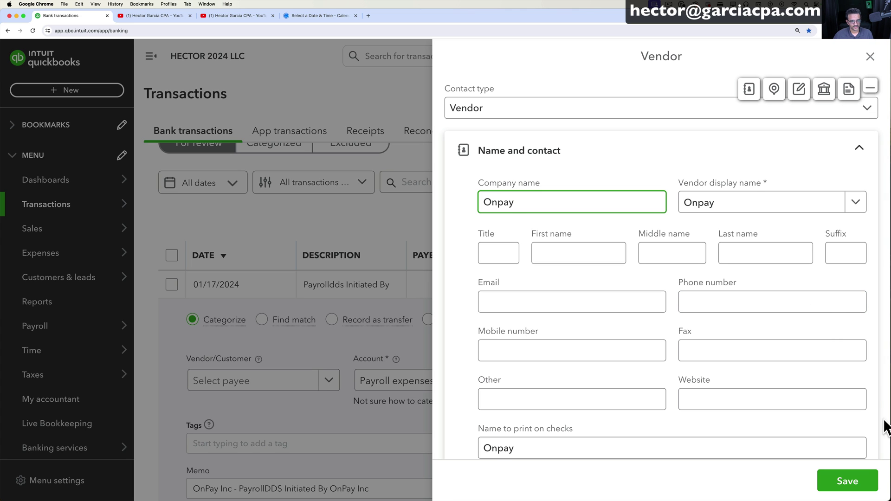
{"action": "left_click", "coordinate": [846, 481]}
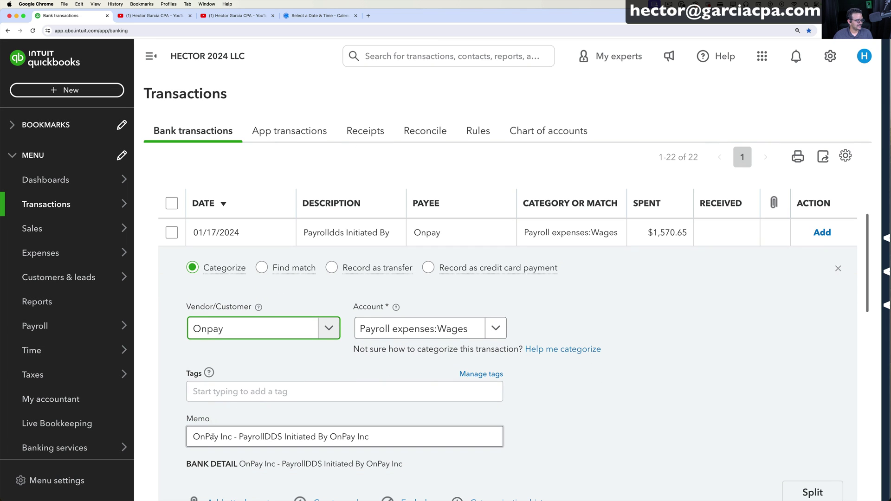
- Confirm the $1,570.65 Onpay payroll transaction under Payroll expenses:Wages
{"action": "double_click", "coordinate": [214, 437]}
{"action": "scroll", "coordinate": [362, 468], "scroll_direction": "up", "scroll_amount": 1}
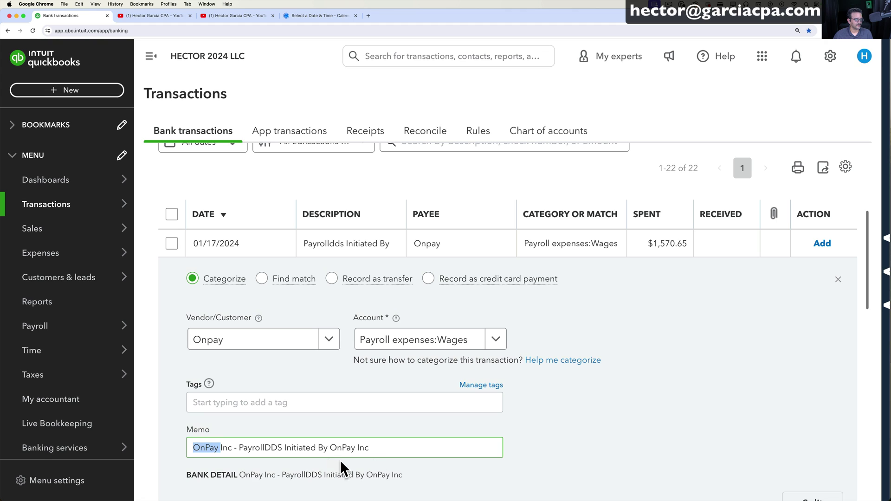
{"action": "left_click_drag", "start_coordinate": [369, 447], "coordinate": [179, 439]}
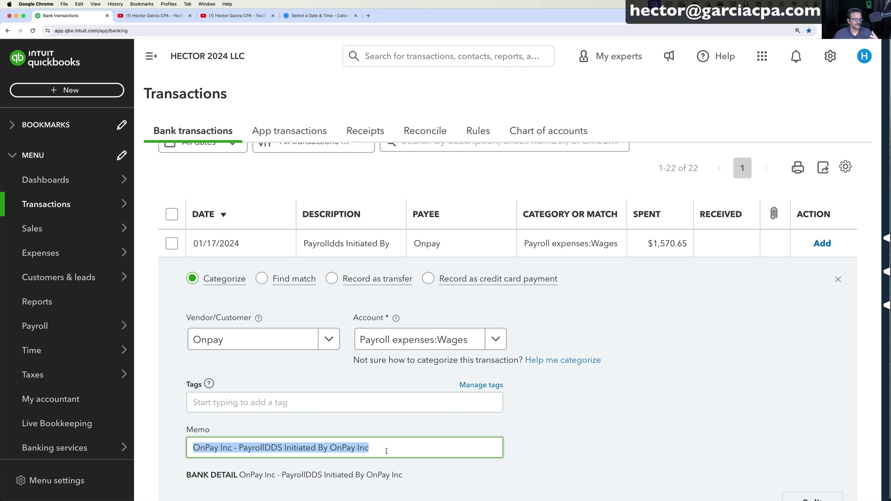
{"action": "scroll", "coordinate": [386, 451], "scroll_direction": "down", "scroll_amount": 2}
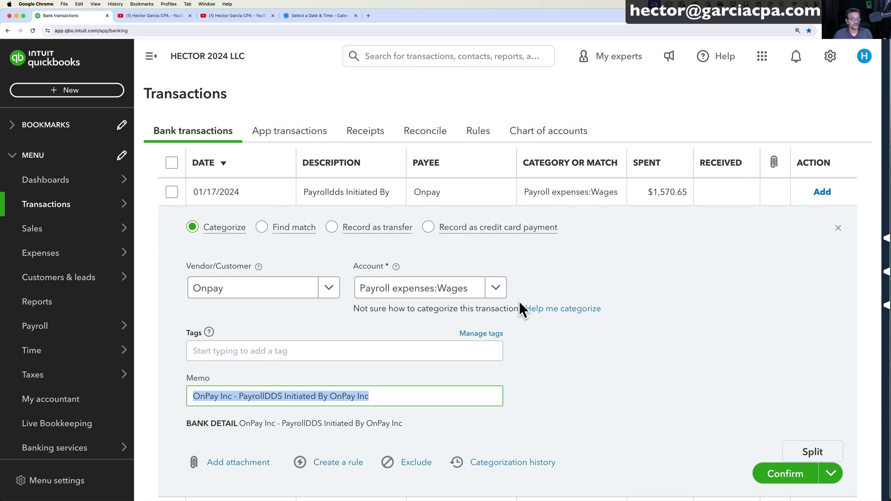
{"action": "key", "text": "super+minus"}
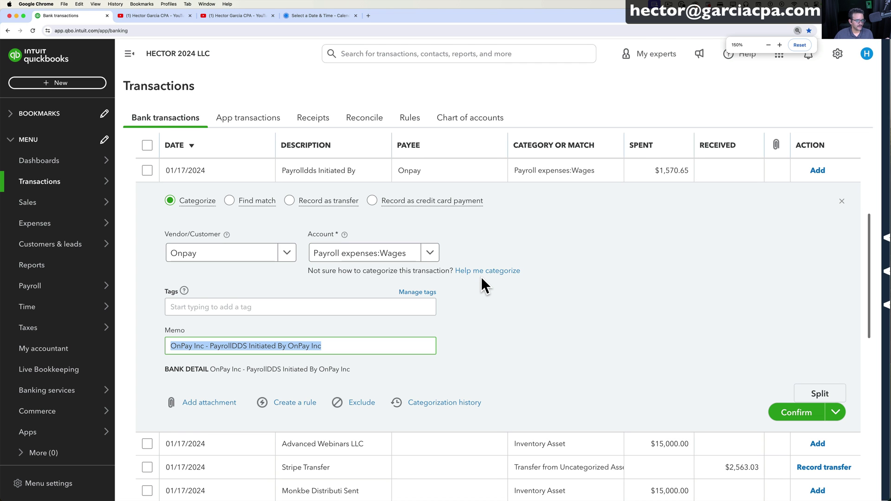
{"action": "left_click", "coordinate": [789, 411]}
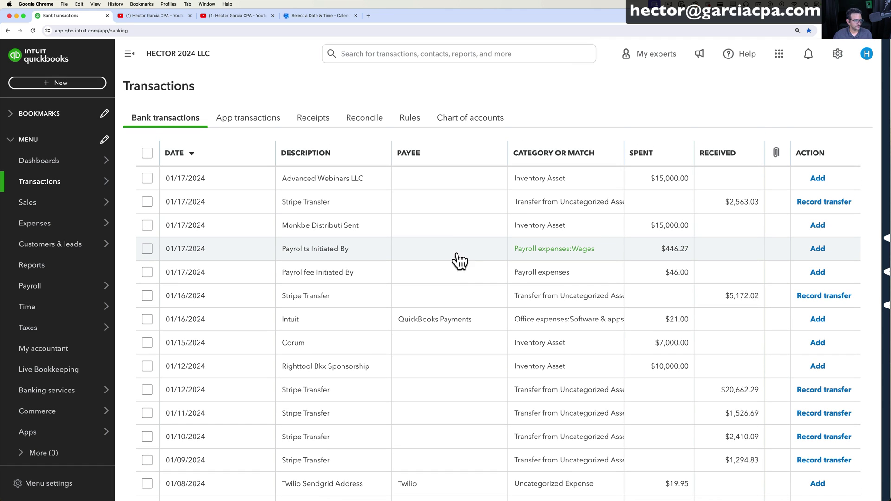
{"action": "scroll", "coordinate": [469, 252], "scroll_direction": "up", "scroll_amount": 5}
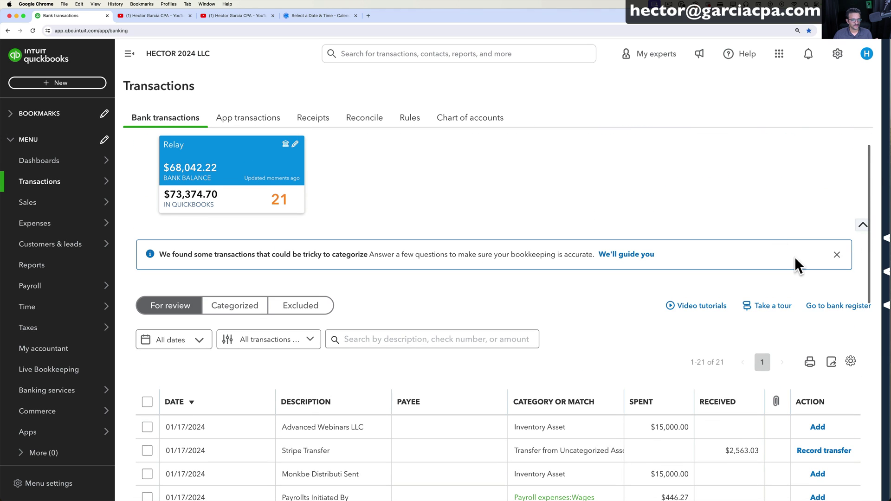
- In the Relay register, re-save the $74,945.35 Opening Balance deposit and accept the reconciled-transaction warning
{"action": "left_click", "coordinate": [826, 307]}
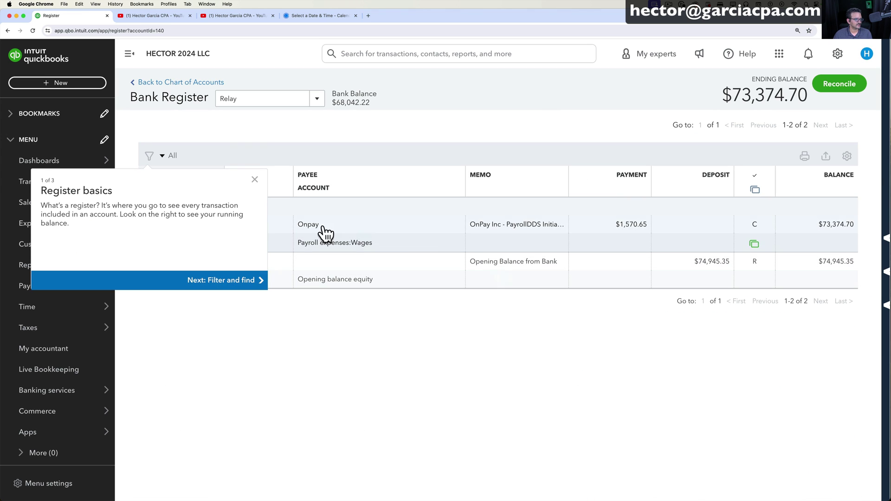
{"action": "left_click", "coordinate": [256, 179]}
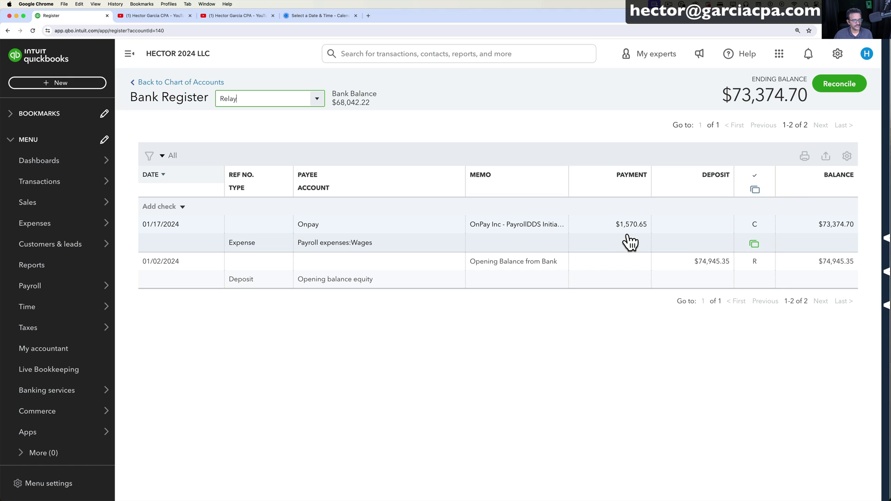
{"action": "left_click", "coordinate": [611, 283]}
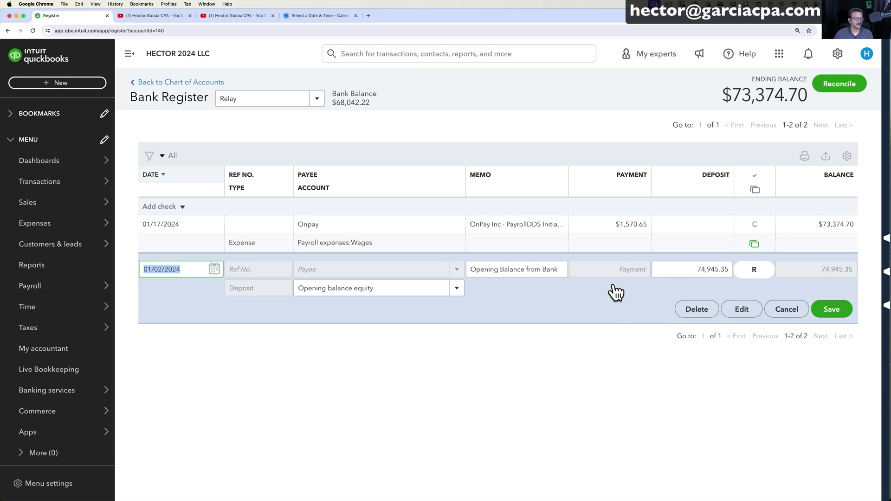
{"action": "left_click", "coordinate": [715, 269]}
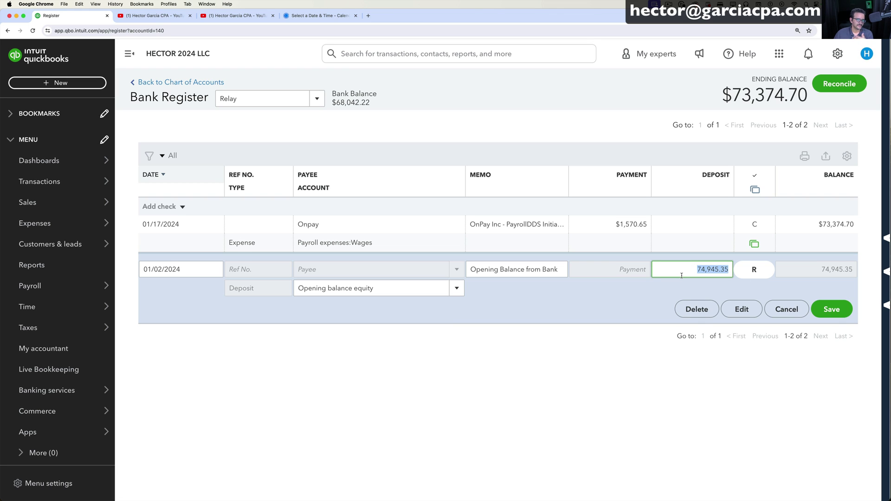
{"action": "key", "text": "Right"}
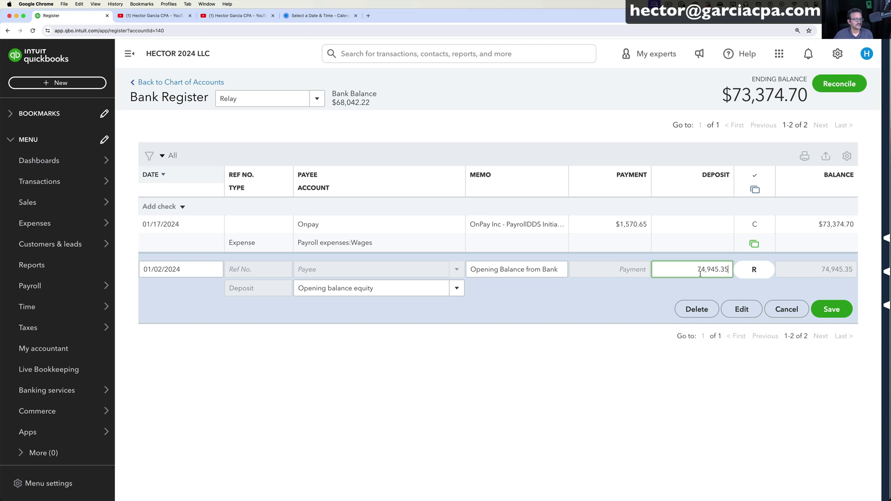
{"action": "left_click", "coordinate": [686, 271]}
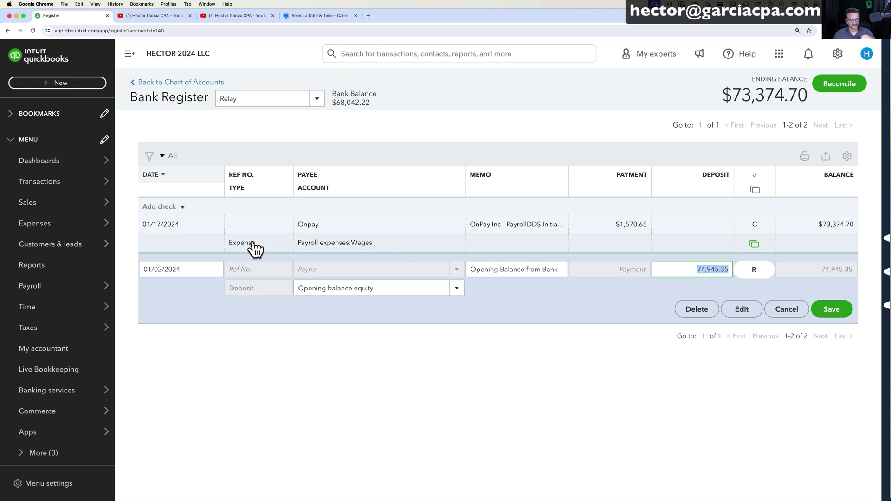
{"action": "left_click", "coordinate": [696, 270]}
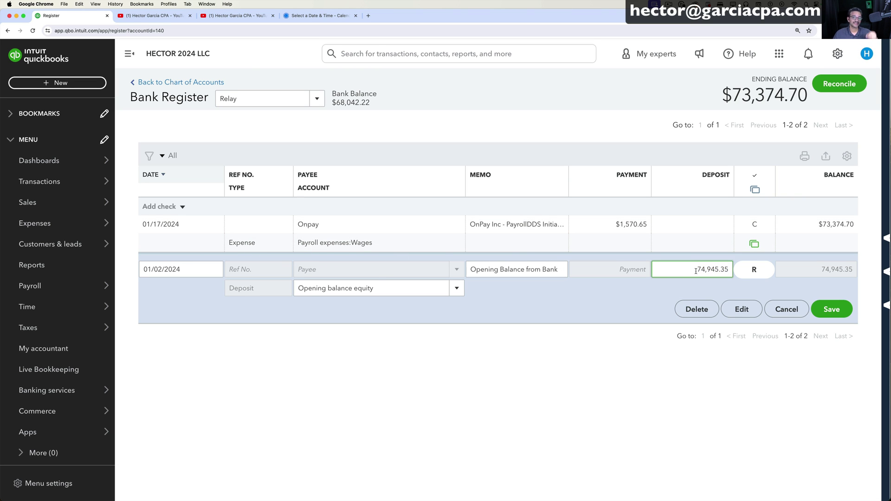
{"action": "left_click", "coordinate": [831, 309]}
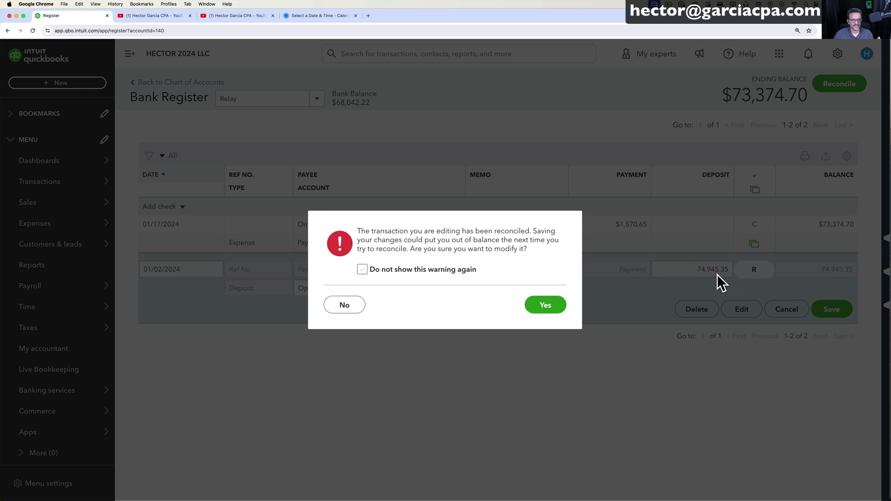
{"action": "left_click", "coordinate": [541, 306]}
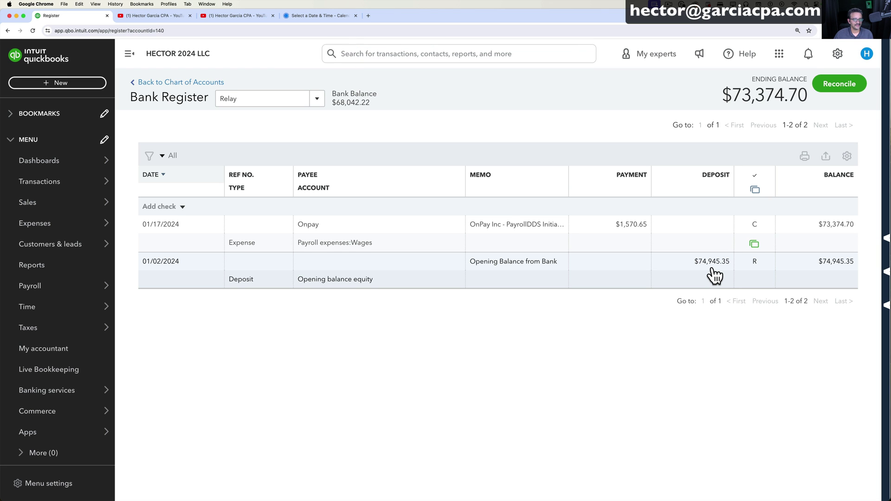
- Return to Bank transactions and dismiss the tricky-to-categorize notice
{"action": "left_click", "coordinate": [60, 182]}
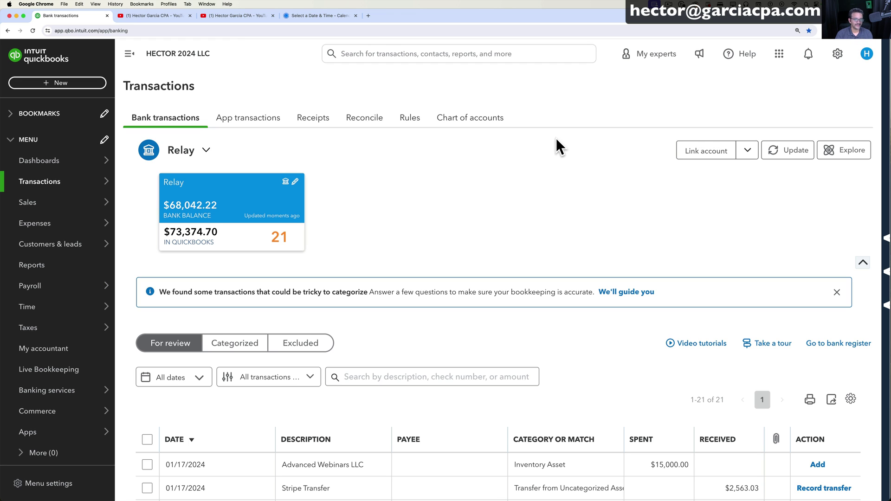
{"action": "left_click", "coordinate": [836, 292]}
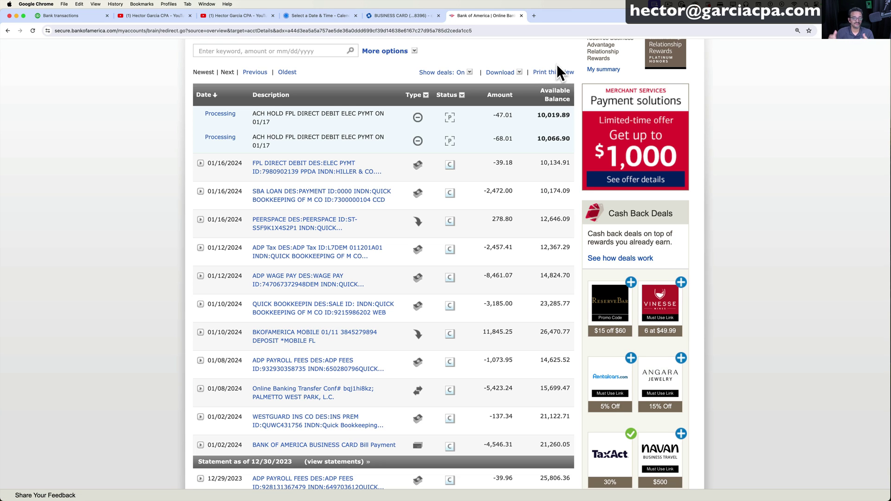
- Choose the statement period ending 12/29/2023 for download
{"action": "left_click", "coordinate": [520, 74]}
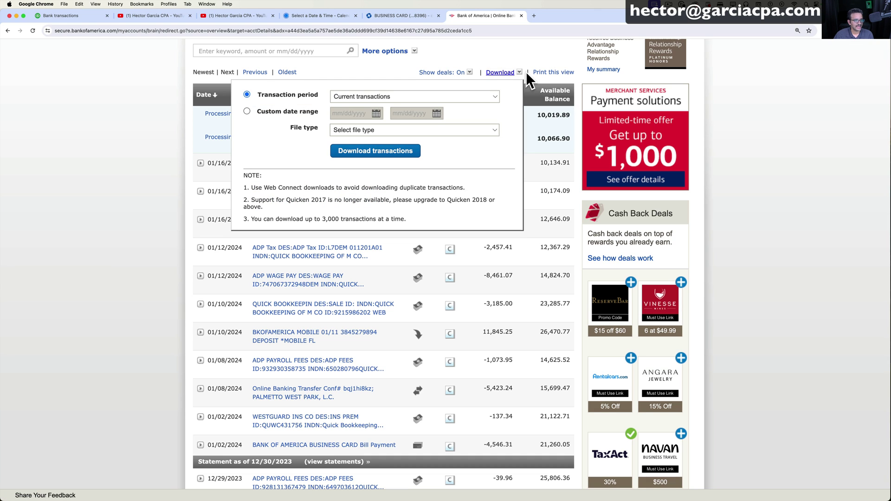
{"action": "left_click", "coordinate": [368, 92]}
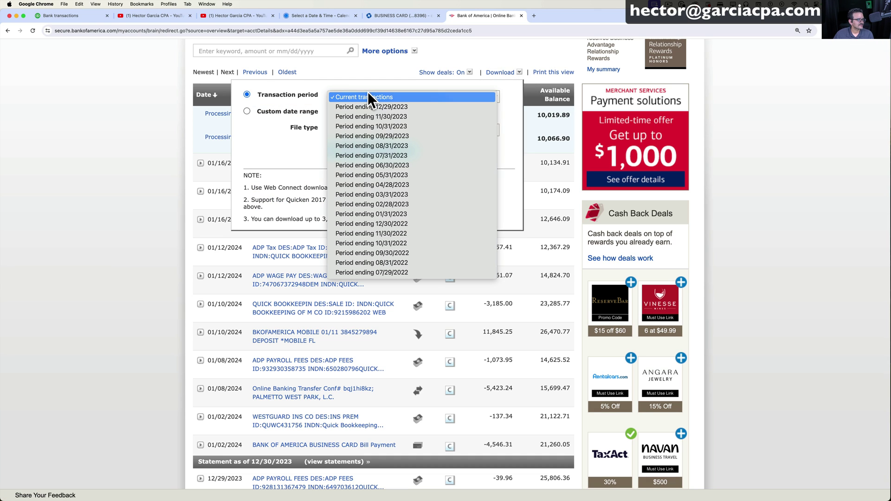
{"action": "left_click", "coordinate": [379, 104]}
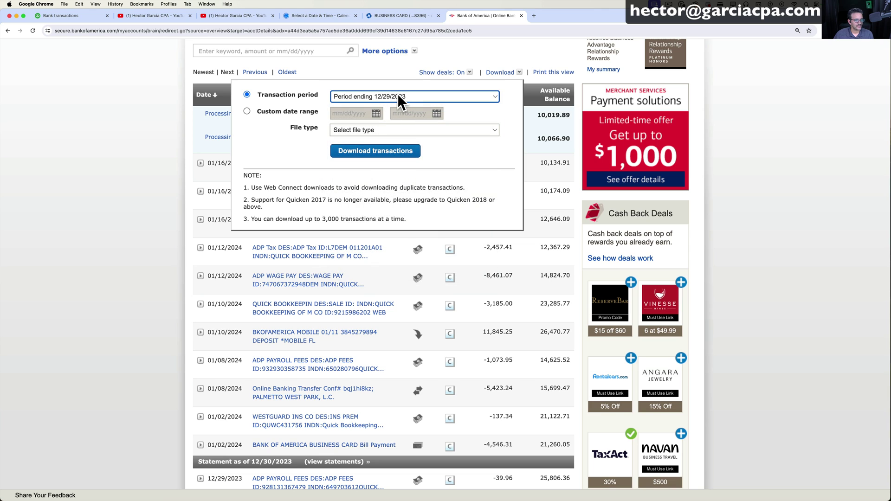
{"action": "left_click", "coordinate": [267, 111]}
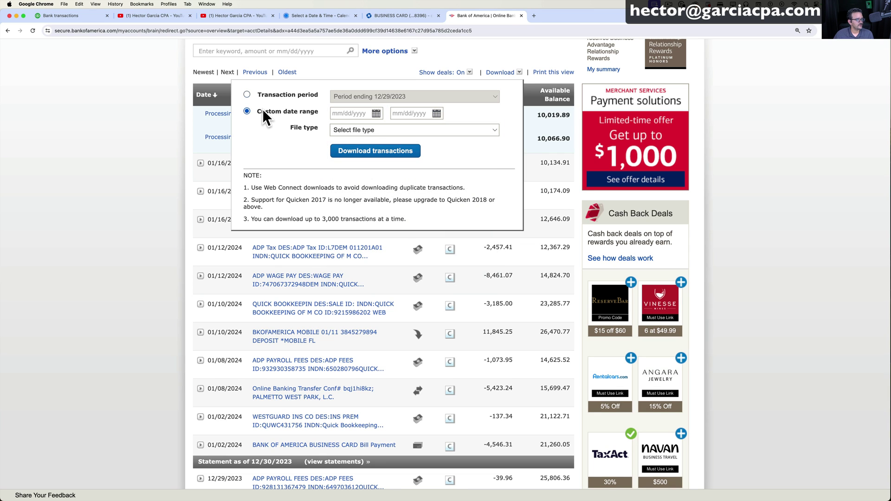
{"action": "left_click", "coordinate": [247, 94]}
{"action": "left_click", "coordinate": [368, 92]}
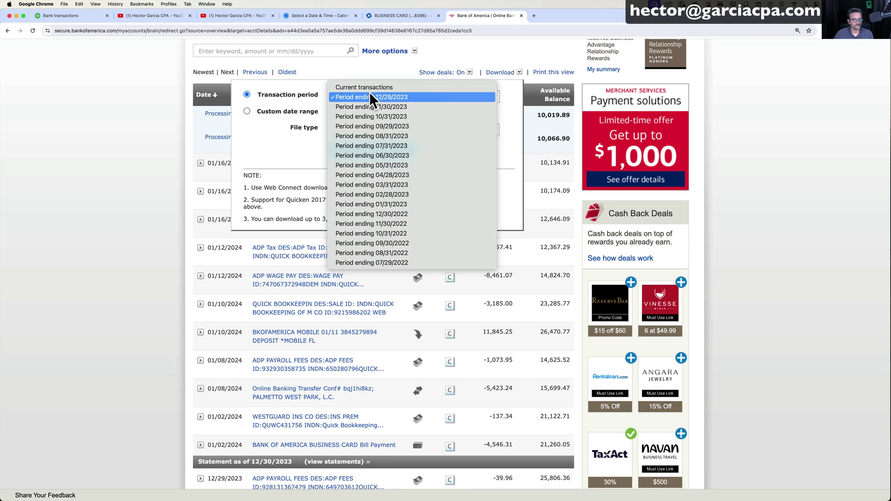
{"action": "left_click", "coordinate": [369, 93]}
- Set the file type to WEB Connect for QuickBooks 2018 and above and download stmt (1).qbo
{"action": "left_click", "coordinate": [361, 129]}
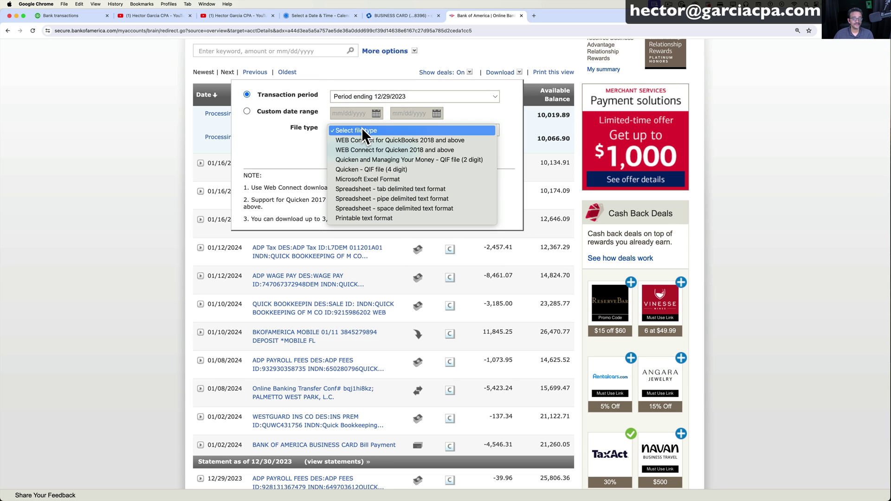
{"action": "key", "text": "super+plus"}
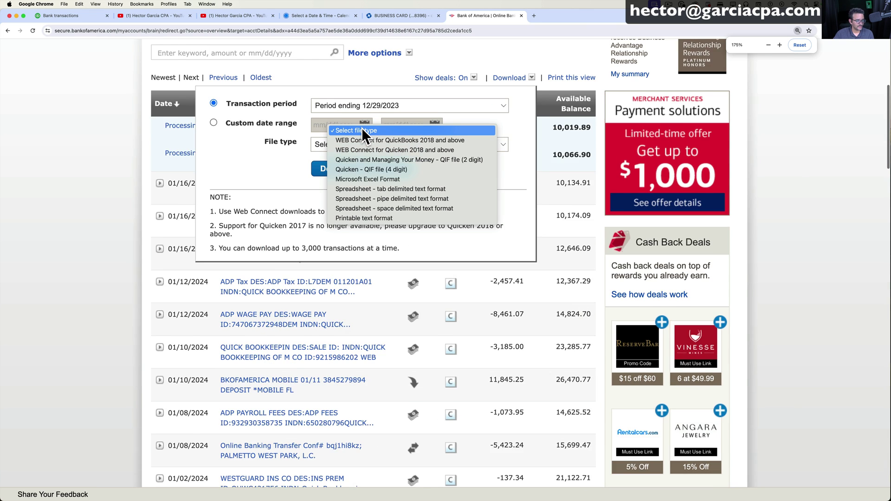
{"action": "key", "text": "super+plus"}
{"action": "key", "text": "super+minus"}
{"action": "key", "text": "super+minus"}
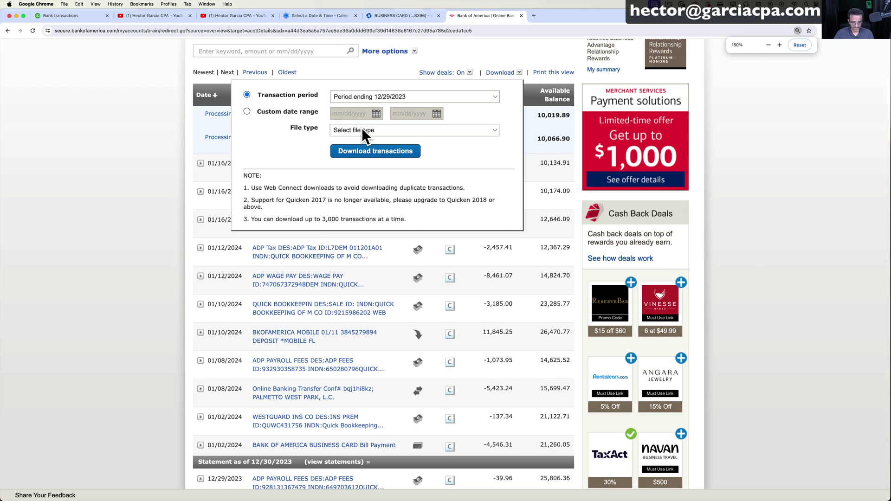
{"action": "key", "text": "super+plus"}
{"action": "left_click", "coordinate": [369, 145]}
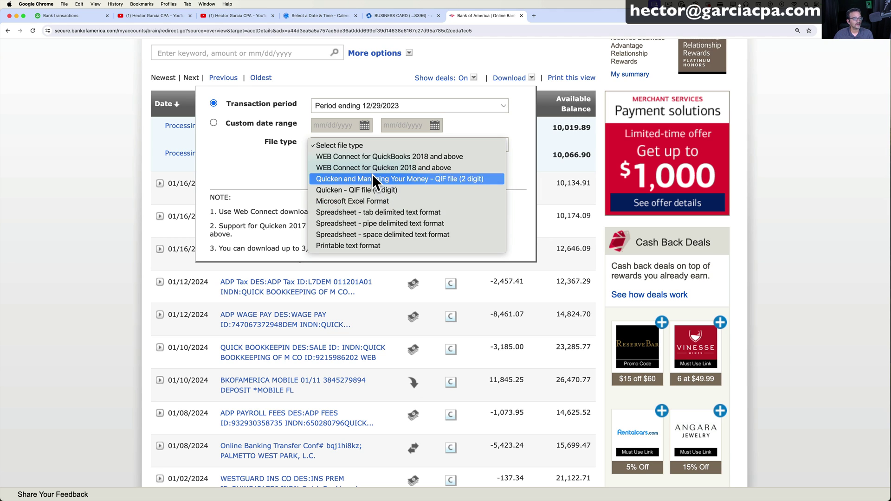
{"action": "left_click", "coordinate": [378, 156]}
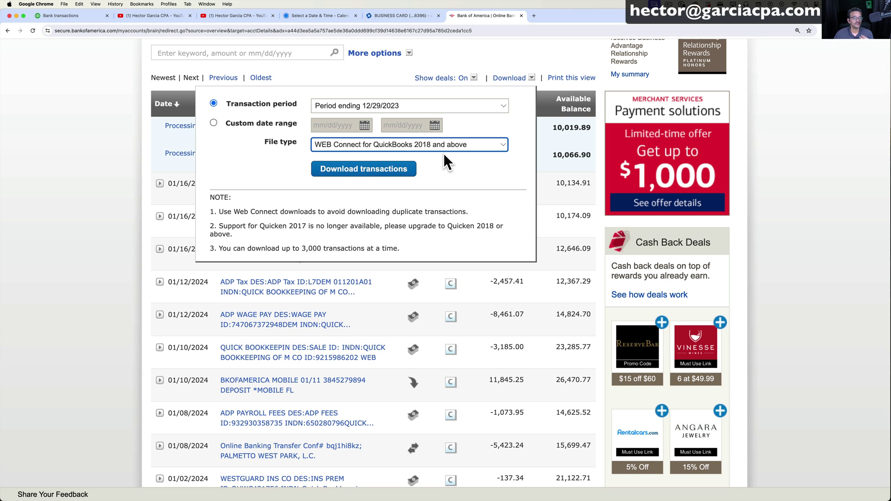
{"action": "left_click", "coordinate": [360, 170]}
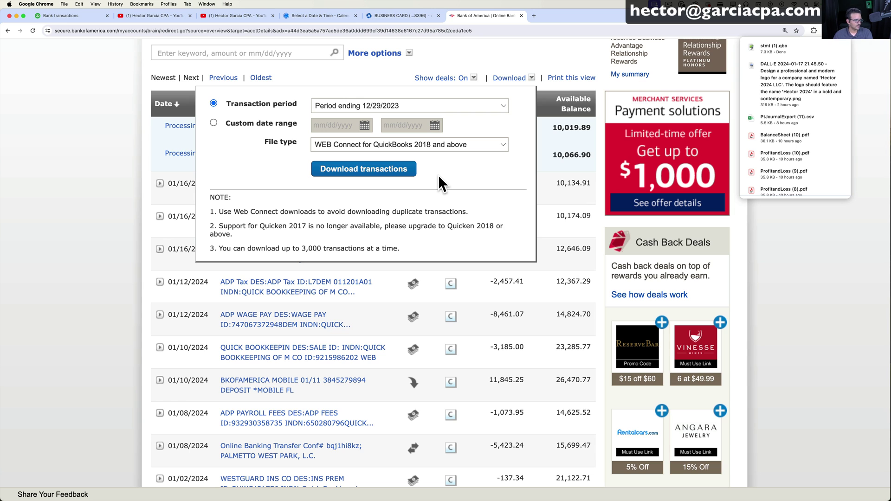
- Request Chase card activity for Last year as QuickBooks Web Connect (QBO), then return to QuickBooks
{"action": "left_click", "coordinate": [410, 16]}
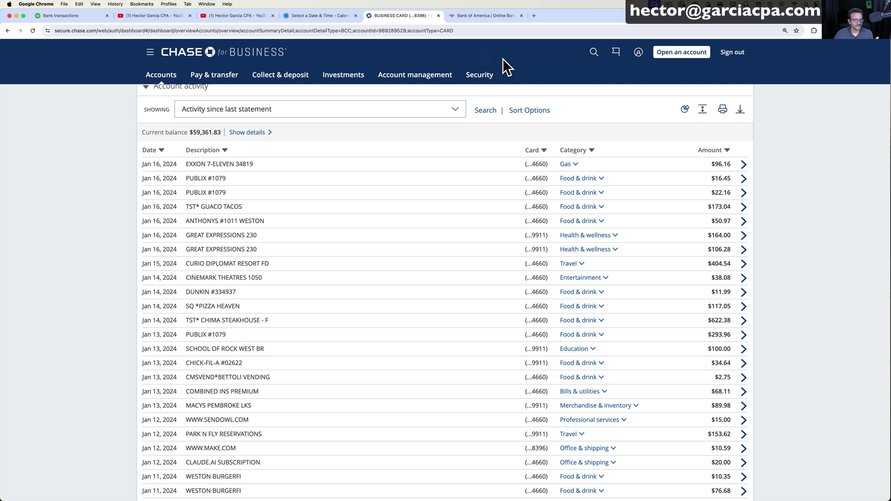
{"action": "left_click", "coordinate": [740, 109]}
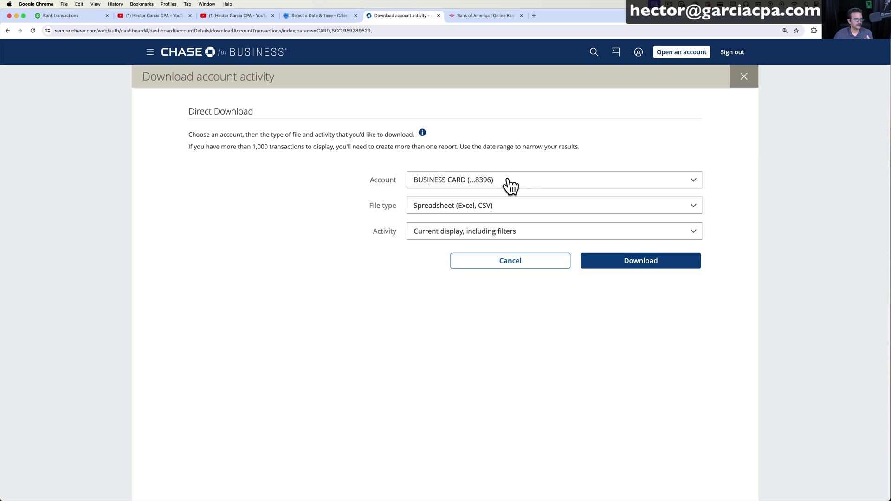
{"action": "left_click", "coordinate": [476, 208]}
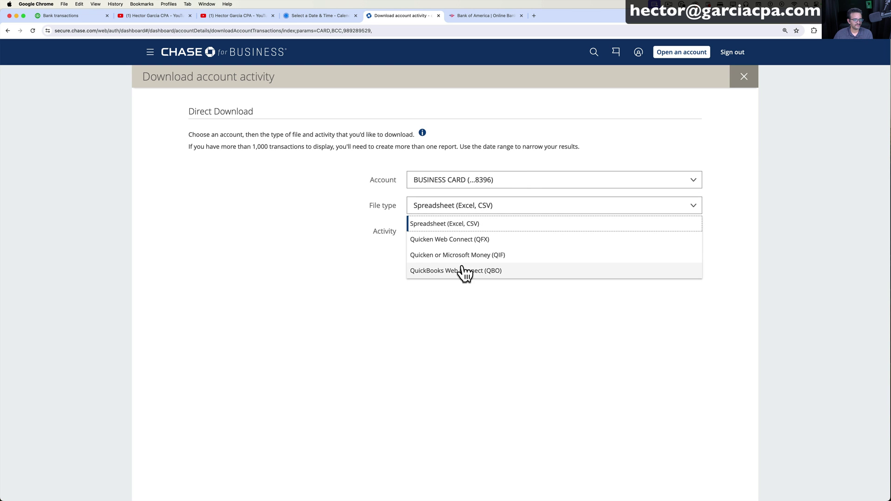
{"action": "left_click", "coordinate": [464, 270]}
{"action": "left_click", "coordinate": [473, 232]}
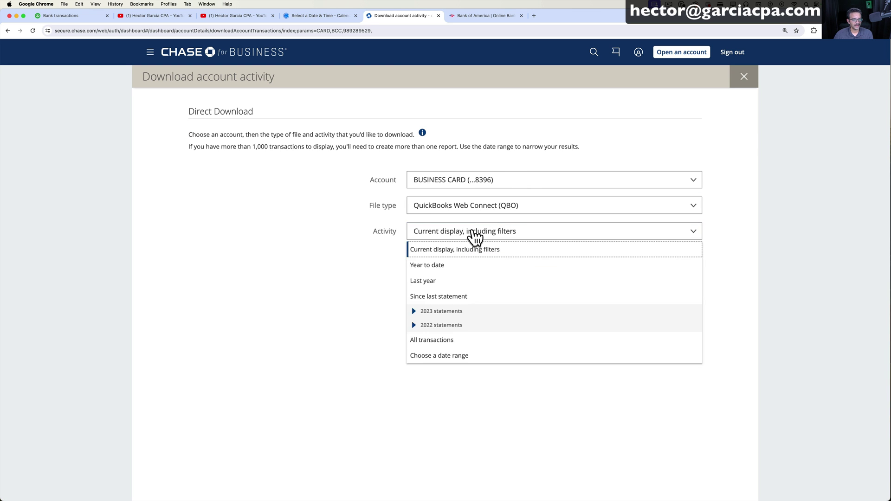
{"action": "left_click", "coordinate": [438, 281]}
{"action": "left_click", "coordinate": [643, 267]}
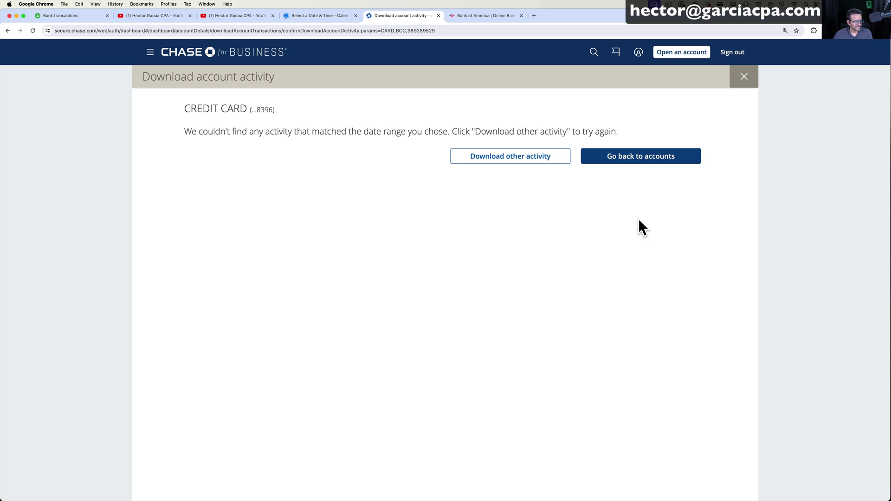
{"action": "left_click", "coordinate": [65, 16]}
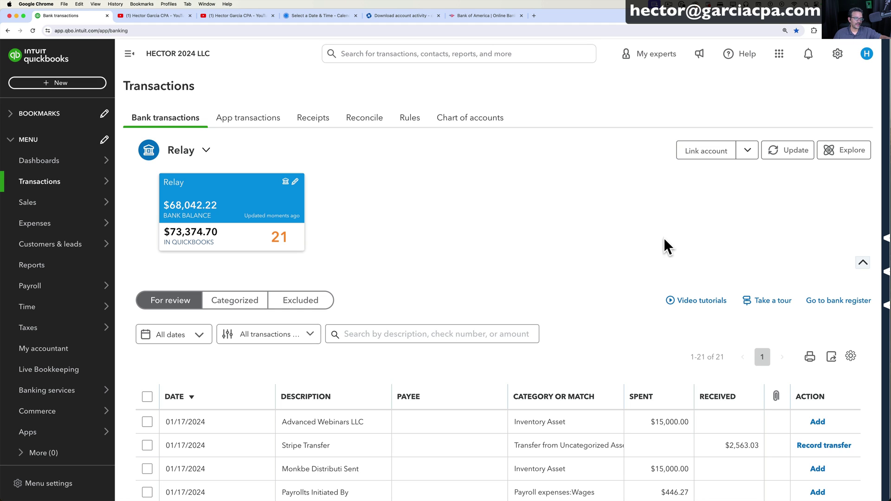
- Start a file upload and choose the stmt (1).qbo statement from Downloads
{"action": "left_click", "coordinate": [749, 151]}
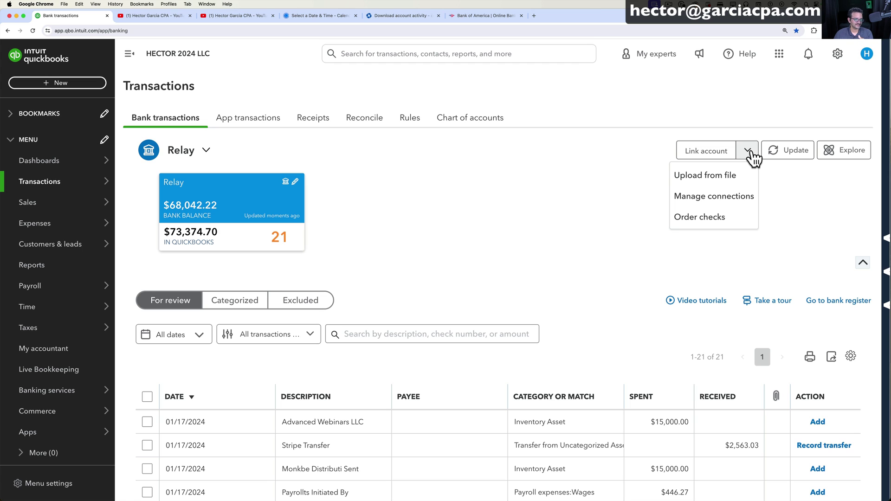
{"action": "left_click", "coordinate": [715, 175]}
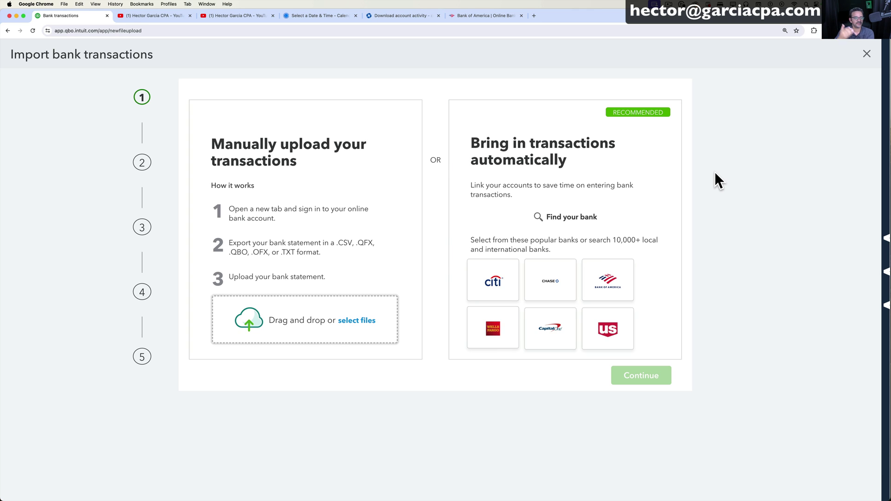
{"action": "left_click_drag", "start_coordinate": [297, 243], "coordinate": [371, 255]}
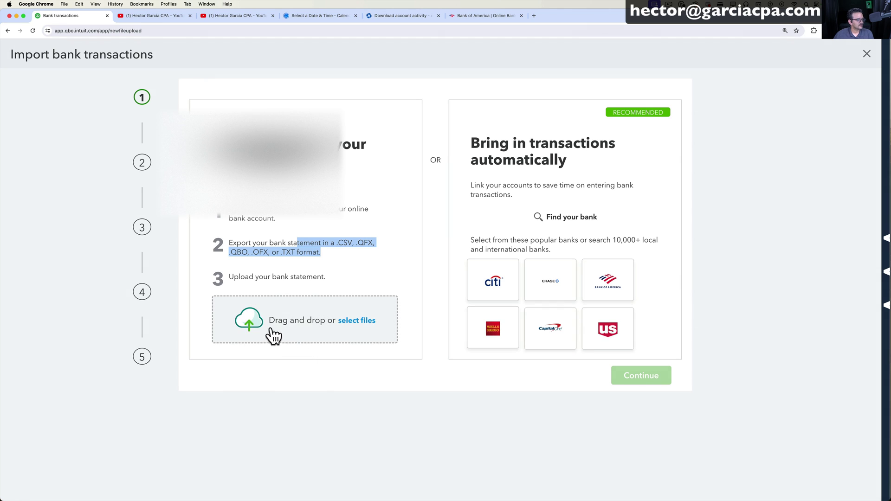
{"action": "left_click", "coordinate": [306, 325]}
{"action": "left_click", "coordinate": [150, 95]}
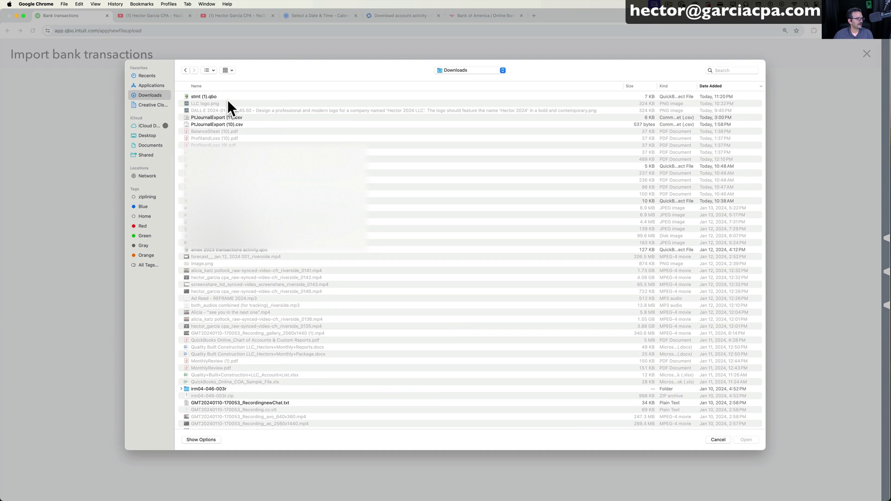
{"action": "double_click", "coordinate": [213, 96]}
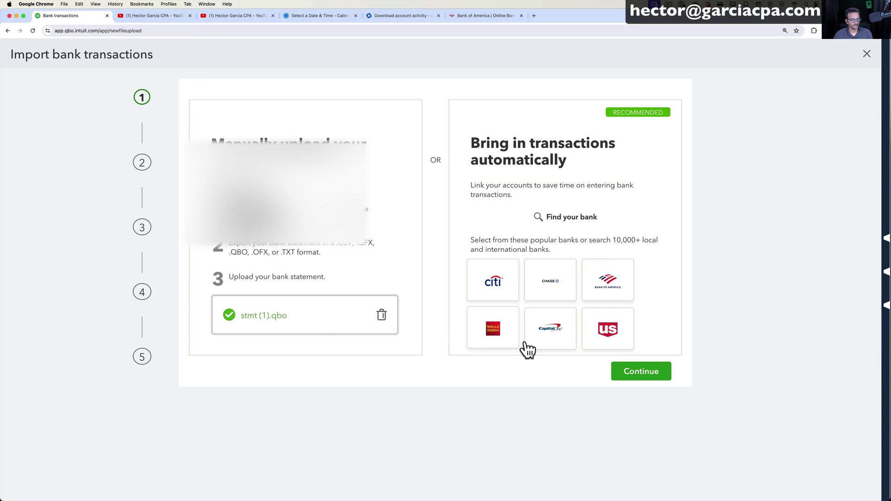
{"action": "left_click", "coordinate": [638, 376]}
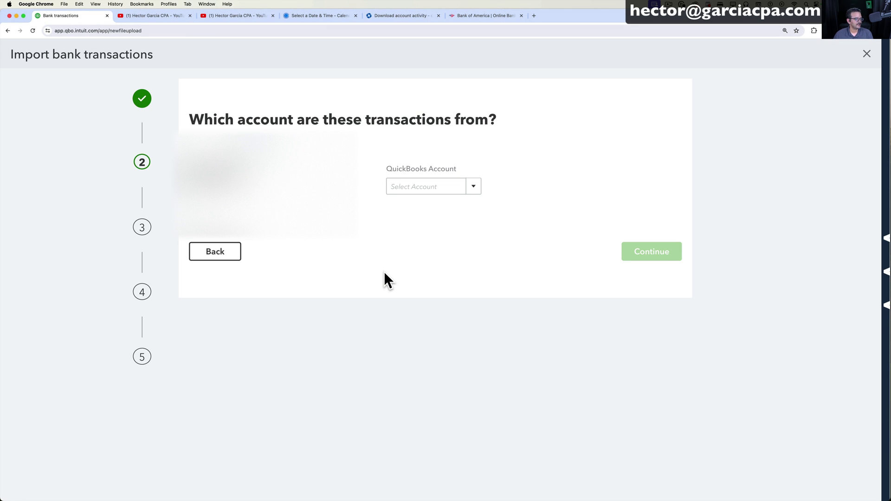
- Import the statement's transactions into the BOA Checking account and finish the import
{"action": "left_click", "coordinate": [474, 188]}
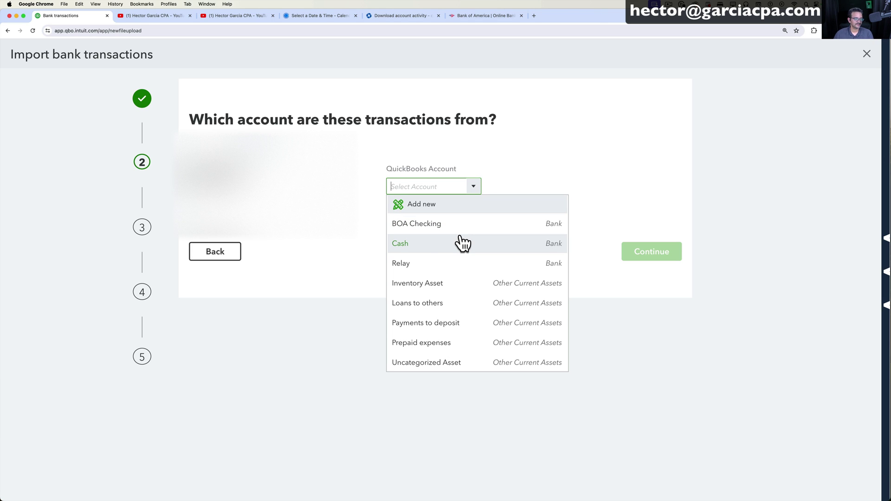
{"action": "left_click", "coordinate": [423, 206]}
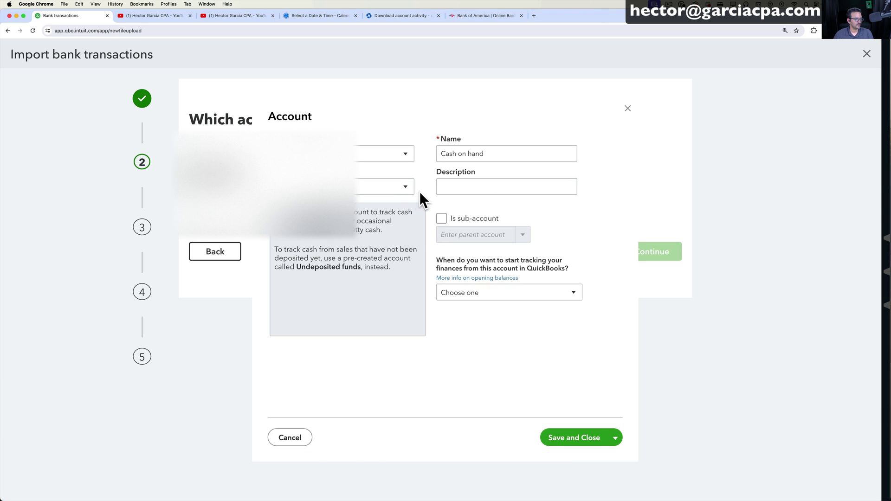
{"action": "left_click", "coordinate": [301, 439]}
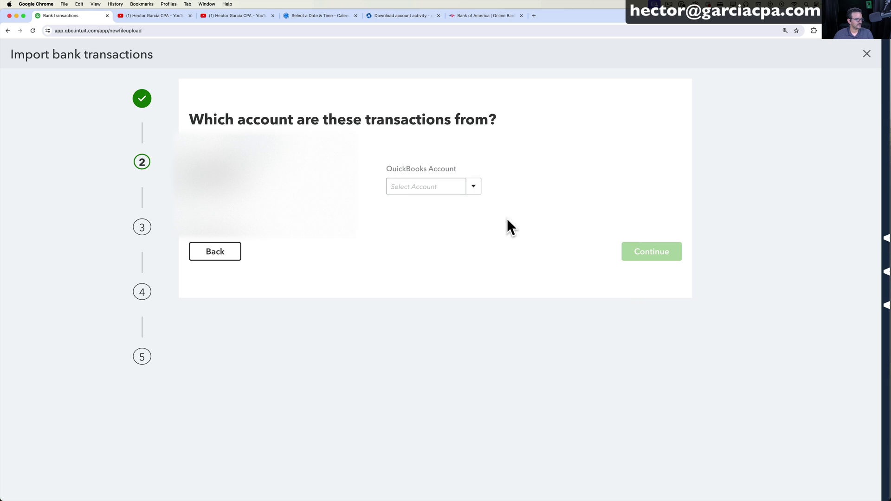
{"action": "left_click", "coordinate": [473, 188]}
{"action": "left_click", "coordinate": [438, 224]}
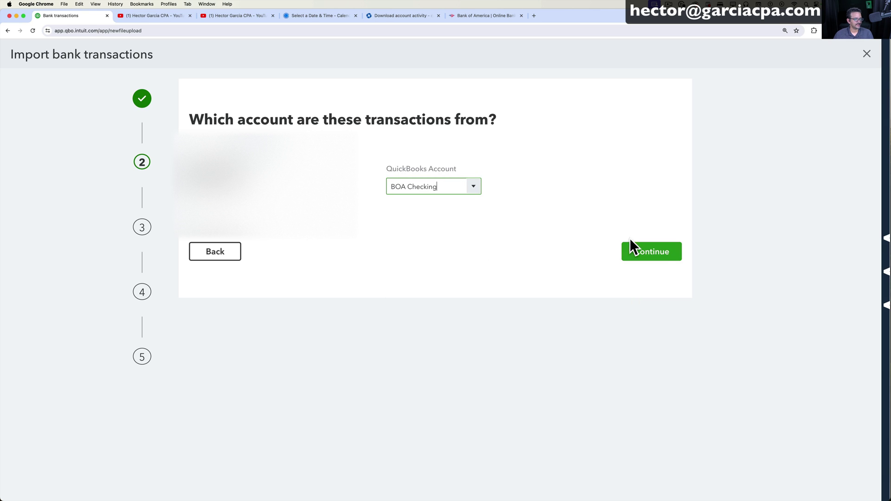
{"action": "left_click", "coordinate": [657, 253]}
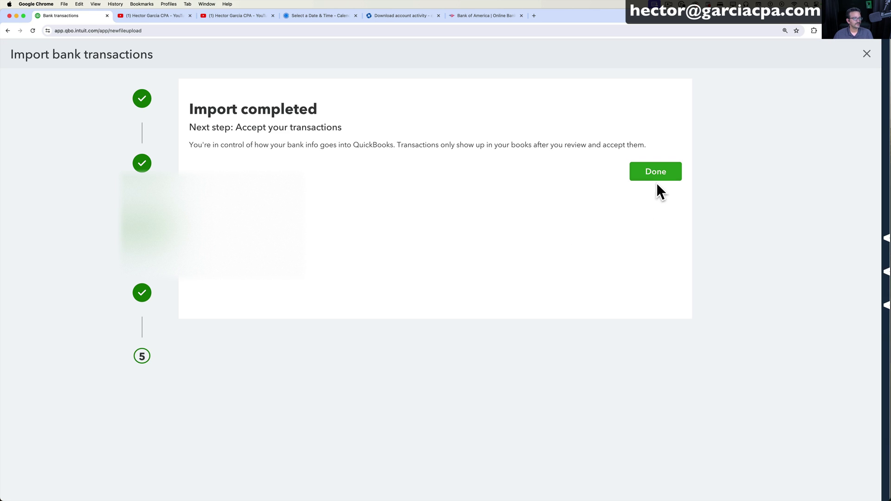
{"action": "left_click", "coordinate": [655, 174]}
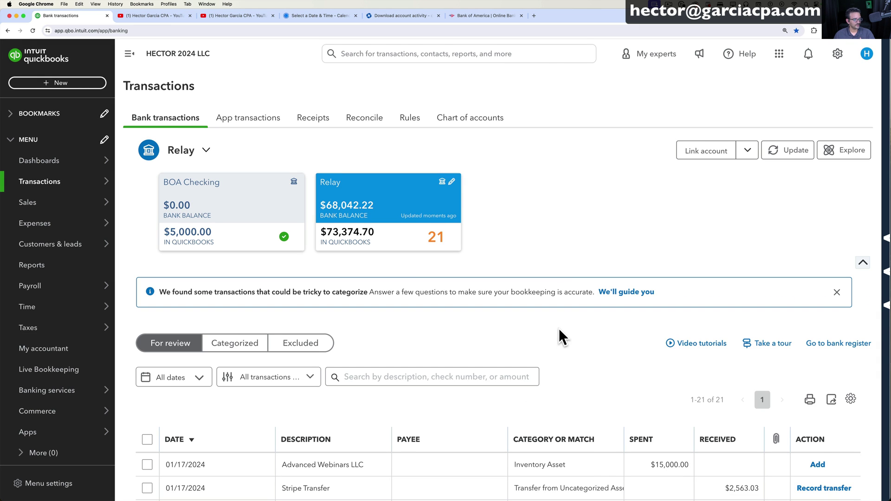
- Open BOA Checking's review list and inspect the Peerspace deposit's payee and Sales category
{"action": "left_click", "coordinate": [251, 211]}
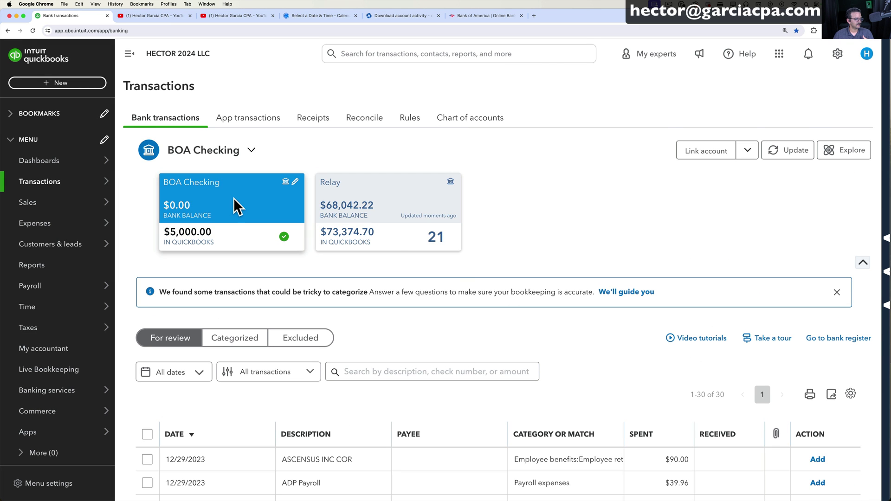
{"action": "scroll", "coordinate": [579, 349], "scroll_direction": "down", "scroll_amount": 5}
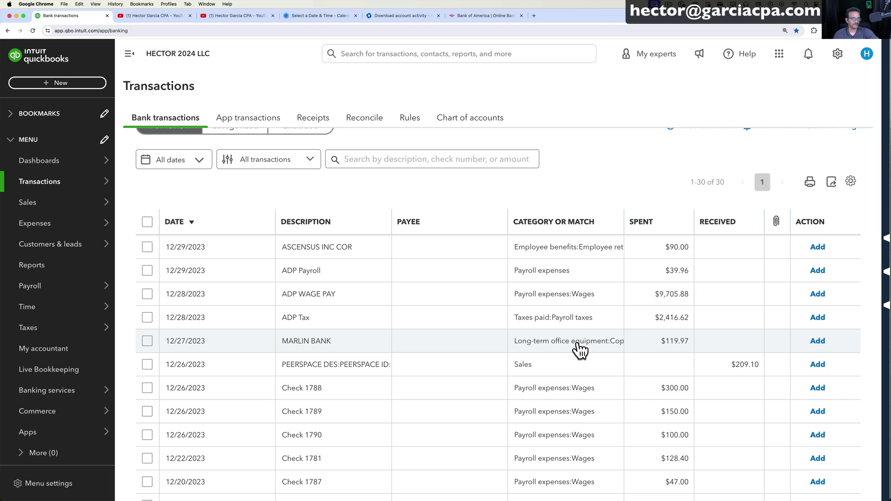
{"action": "left_click", "coordinate": [359, 367]}
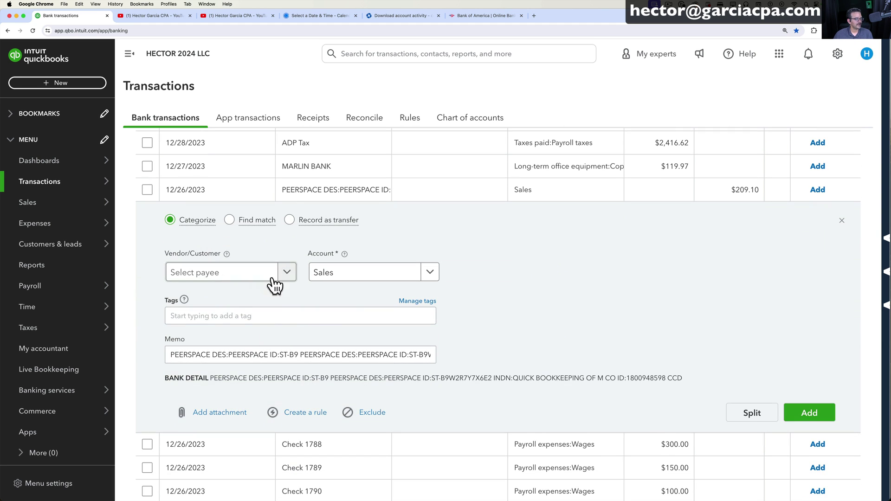
{"action": "left_click", "coordinate": [289, 276]}
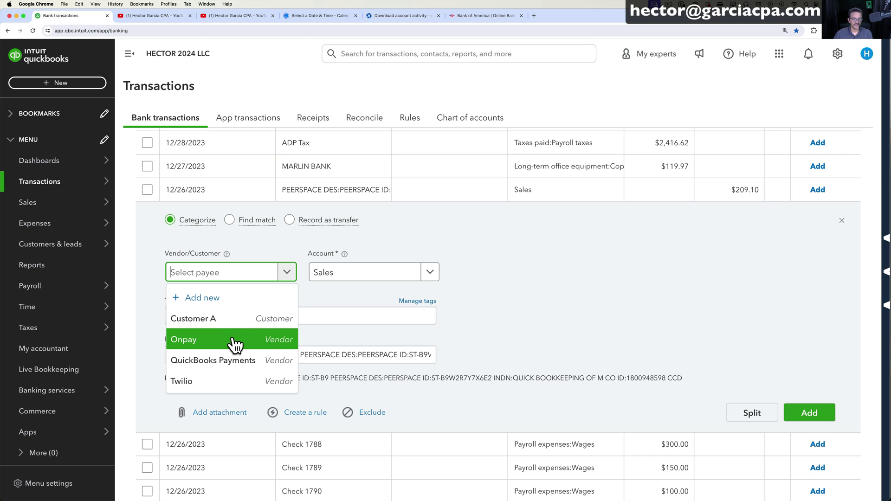
{"action": "left_click", "coordinate": [430, 274]}
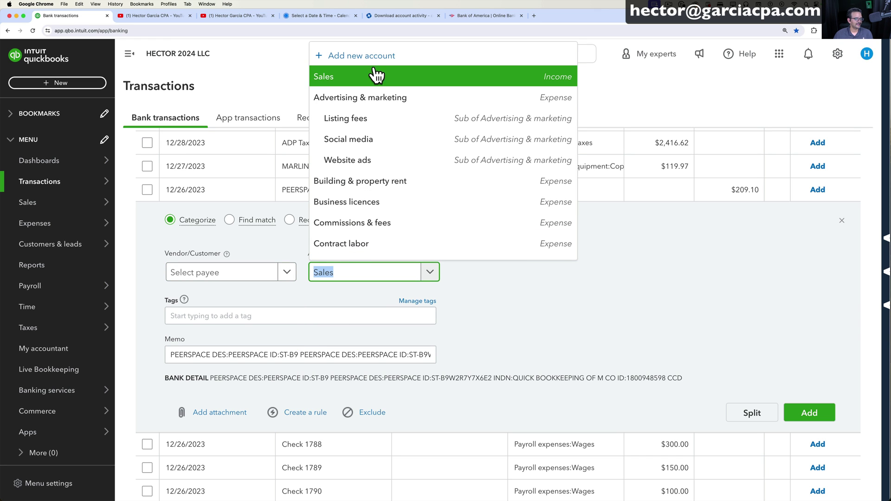
{"action": "left_click", "coordinate": [625, 292]}
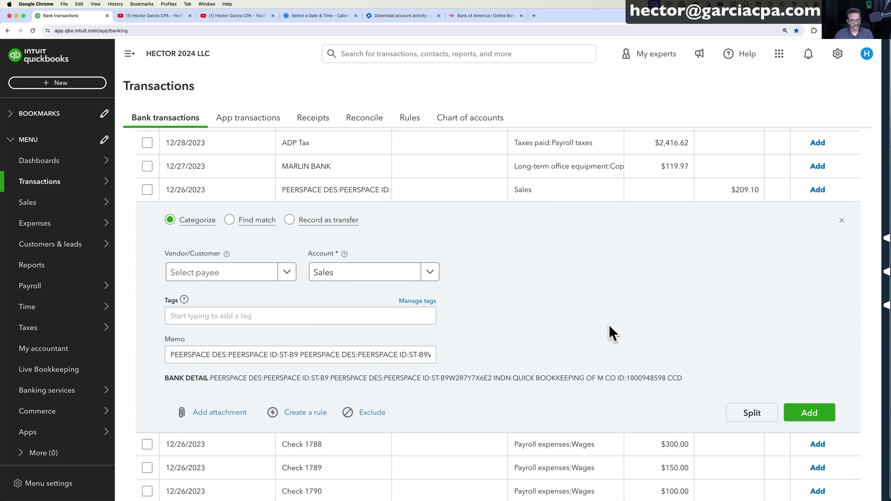
{"action": "left_click", "coordinate": [843, 222]}
{"action": "scroll", "coordinate": [467, 321], "scroll_direction": "up", "scroll_amount": 5}
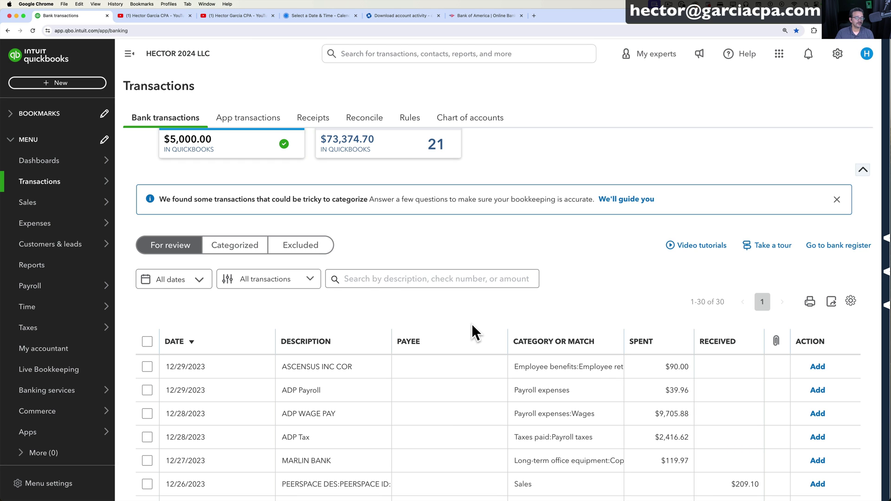
- Dismiss the tricky-to-categorize notice and expand the $39.96 ADP Payroll transaction
{"action": "scroll", "coordinate": [474, 308], "scroll_direction": "up", "scroll_amount": 2}
{"action": "left_click", "coordinate": [837, 253]}
{"action": "scroll", "coordinate": [600, 319], "scroll_direction": "down", "scroll_amount": 1}
{"action": "scroll", "coordinate": [600, 318], "scroll_direction": "down", "scroll_amount": 2}
{"action": "left_click", "coordinate": [576, 325]}
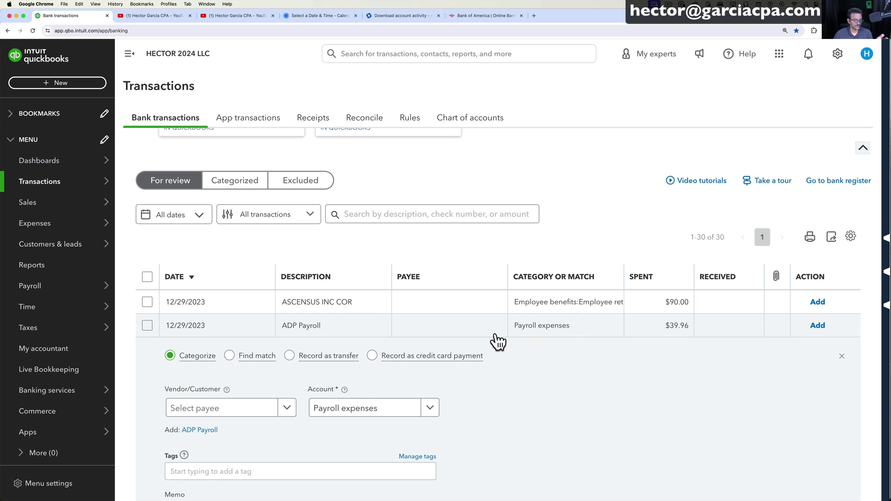
- Change the ADP Payroll account from Payroll expenses to Office expenses
{"action": "left_click", "coordinate": [432, 396]}
{"action": "scroll", "coordinate": [457, 273], "scroll_direction": "down", "scroll_amount": 3}
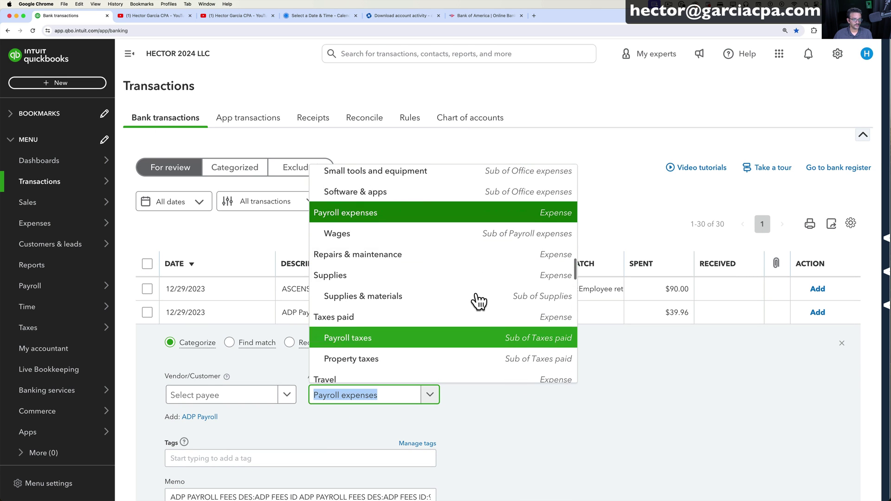
{"action": "scroll", "coordinate": [450, 300], "scroll_direction": "up", "scroll_amount": 6}
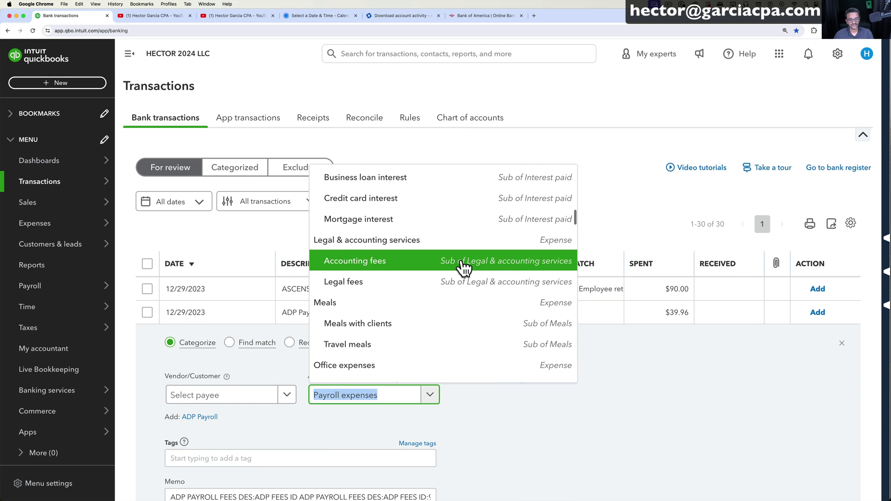
{"action": "scroll", "coordinate": [461, 264], "scroll_direction": "down", "scroll_amount": 3}
{"action": "scroll", "coordinate": [478, 345], "scroll_direction": "down", "scroll_amount": 3}
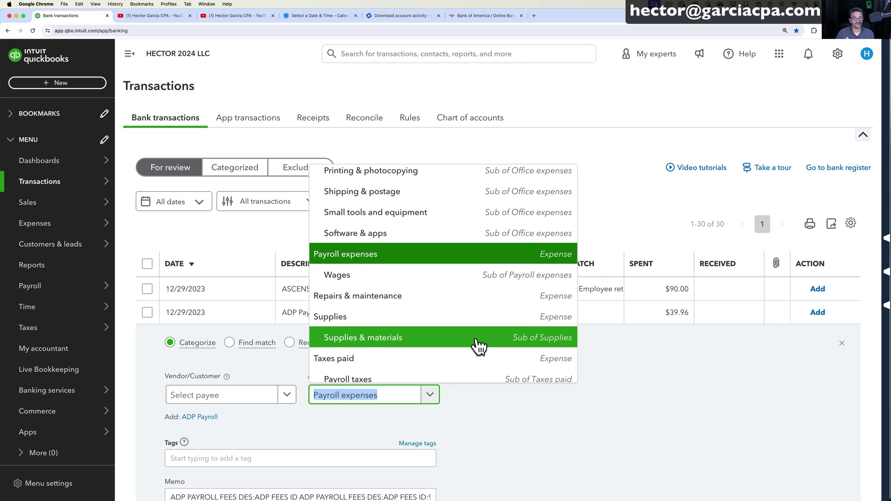
{"action": "scroll", "coordinate": [464, 352], "scroll_direction": "down", "scroll_amount": 2}
{"action": "scroll", "coordinate": [469, 344], "scroll_direction": "down", "scroll_amount": 3}
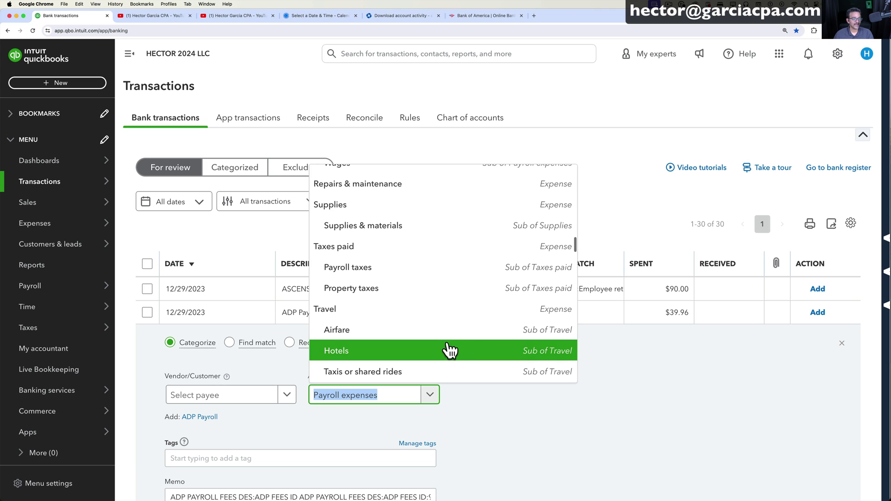
{"action": "left_click", "coordinate": [450, 350]}
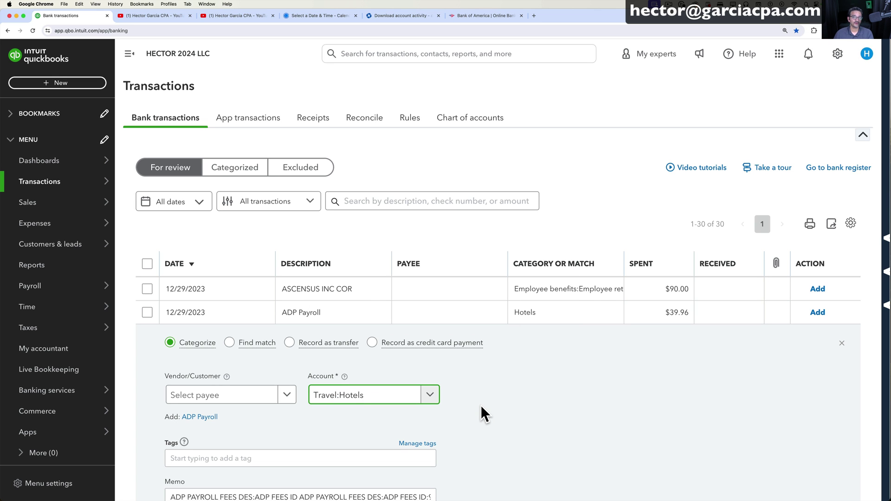
{"action": "left_click", "coordinate": [429, 394]}
{"action": "scroll", "coordinate": [397, 235], "scroll_direction": "up", "scroll_amount": 5}
{"action": "left_click", "coordinate": [395, 228]}
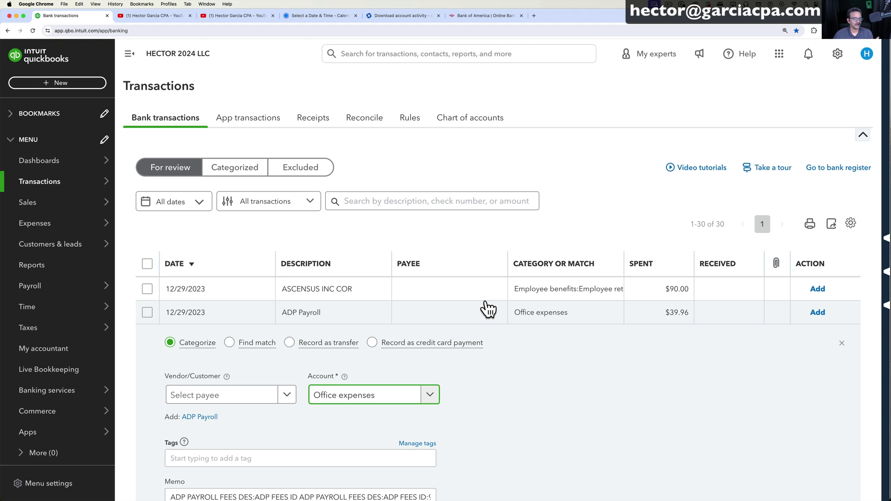
- Collapse the ADP Payroll panel, now showing Office expenses, back into the For review list
{"action": "left_click", "coordinate": [844, 344]}
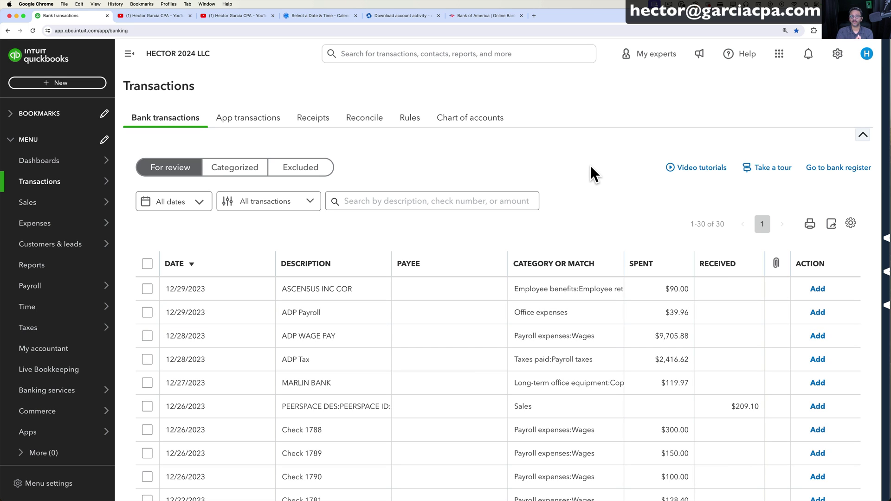